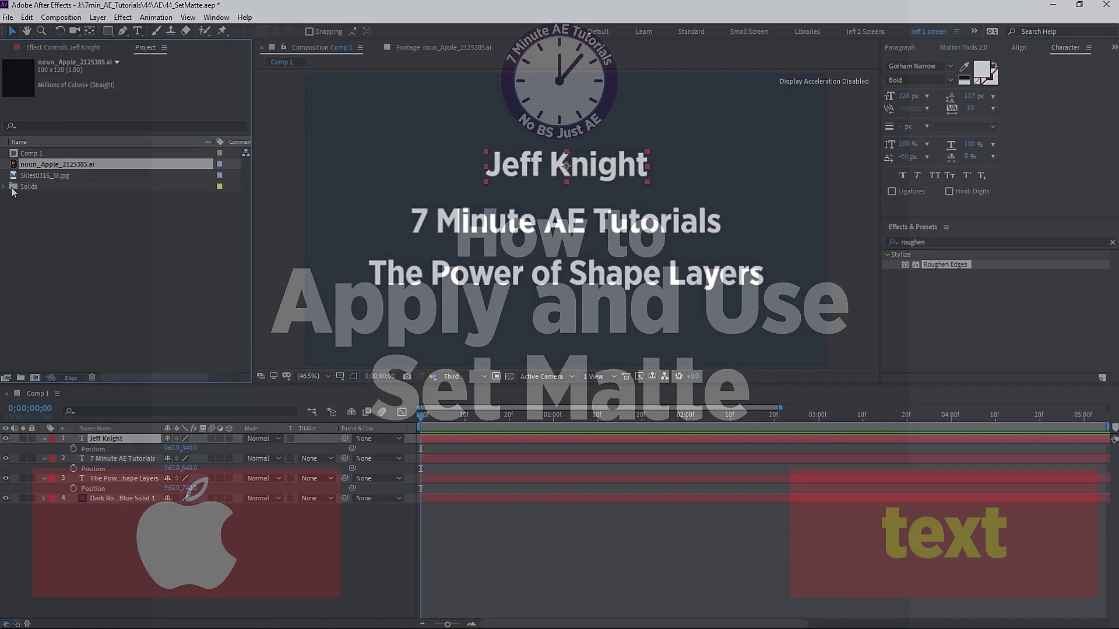
- Add Medium Gray-Red Solid 1 atop Comp 1 and squash its unlinked Y scale into a thin bar
click(13, 187)
click(70, 209)
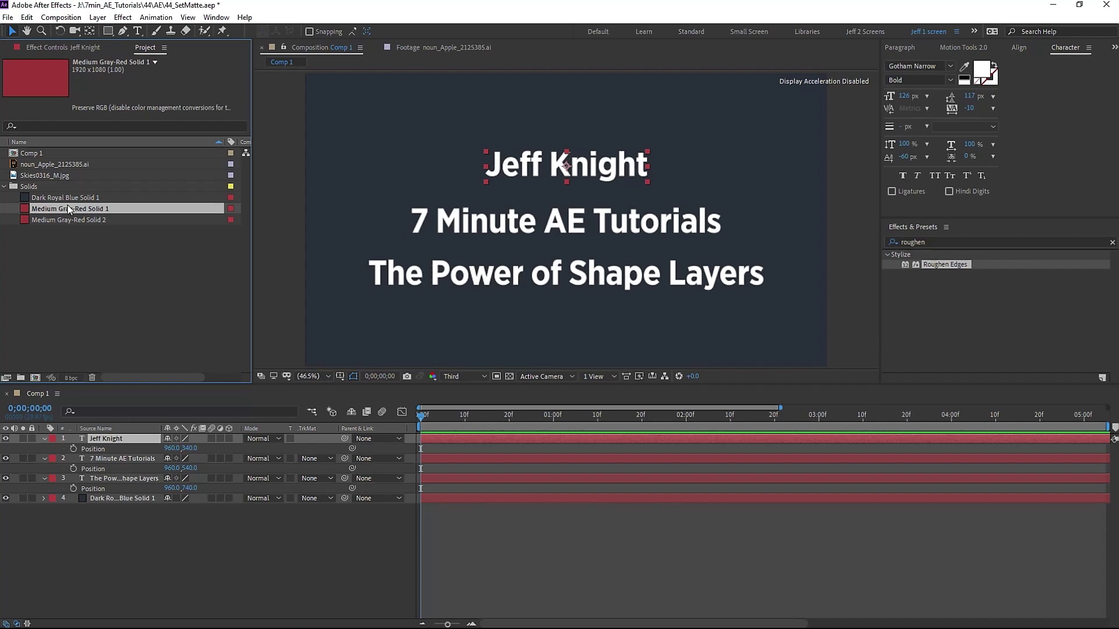
drag(70, 209, 123, 436)
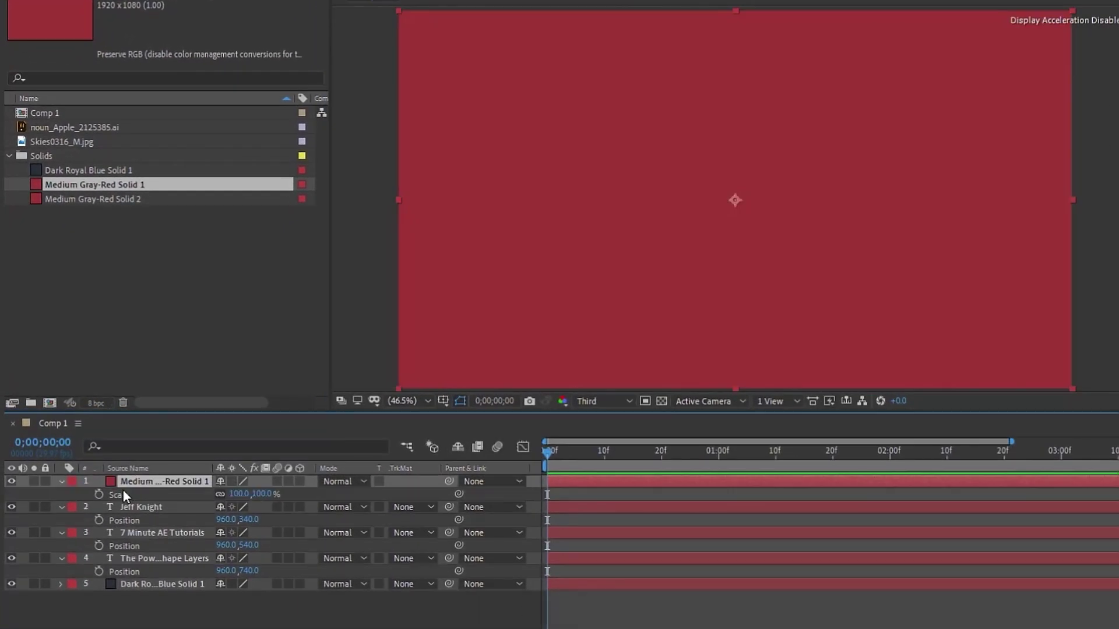
click(221, 494)
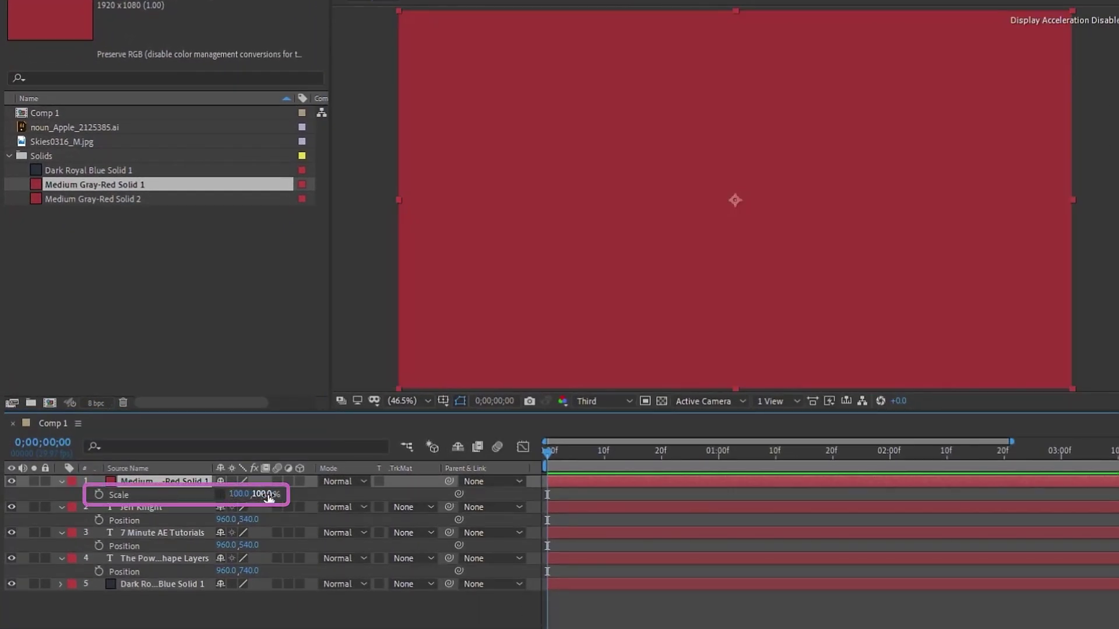
drag(262, 495, 210, 493)
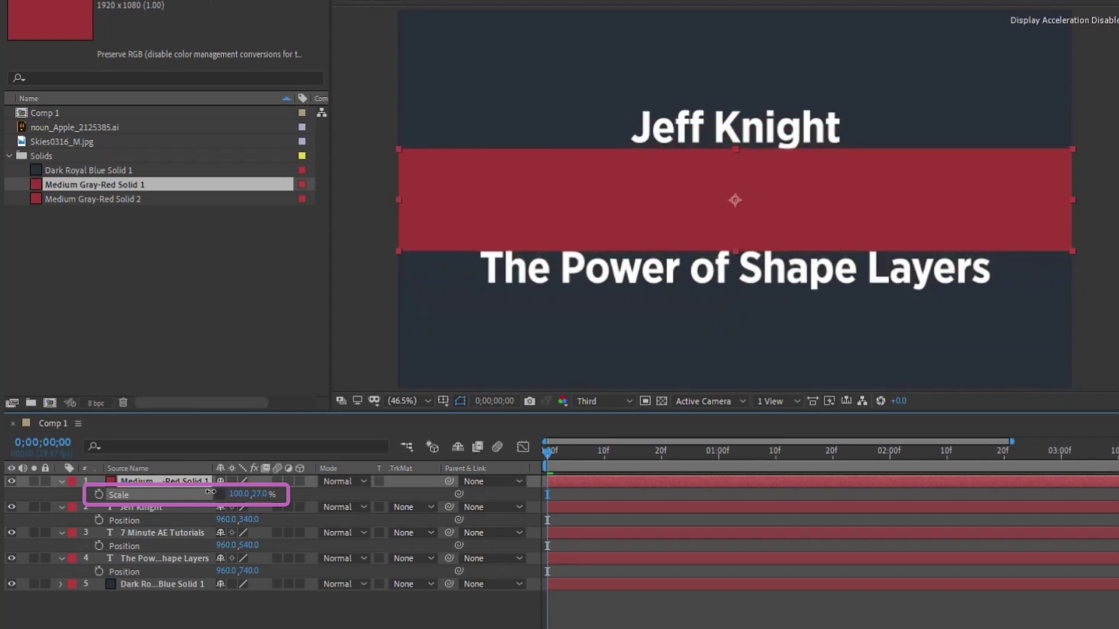
- Move Jeff Knight into the bar and set its TrkMat to Alpha Matte, hiding the solid
click(140, 507)
drag(250, 521, 250, 525)
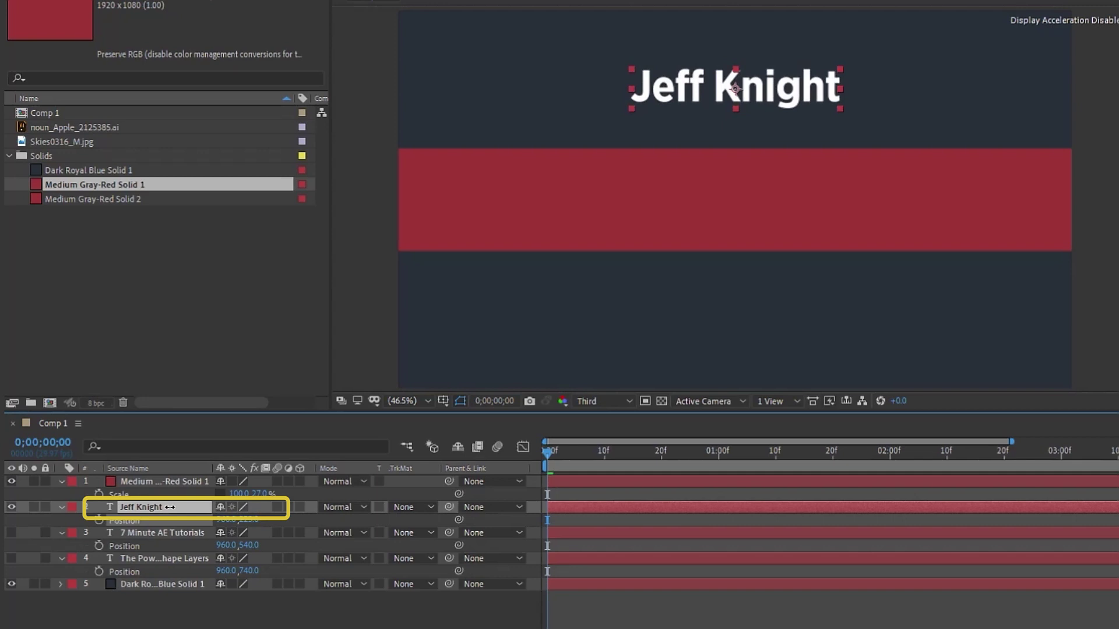
drag(735, 87, 734, 185)
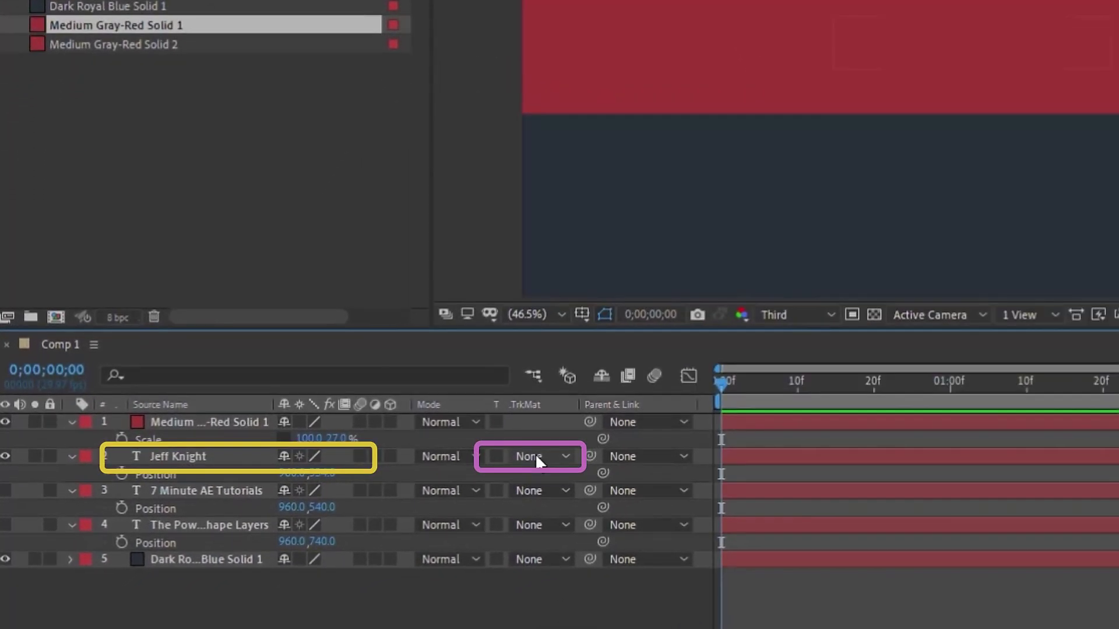
click(535, 454)
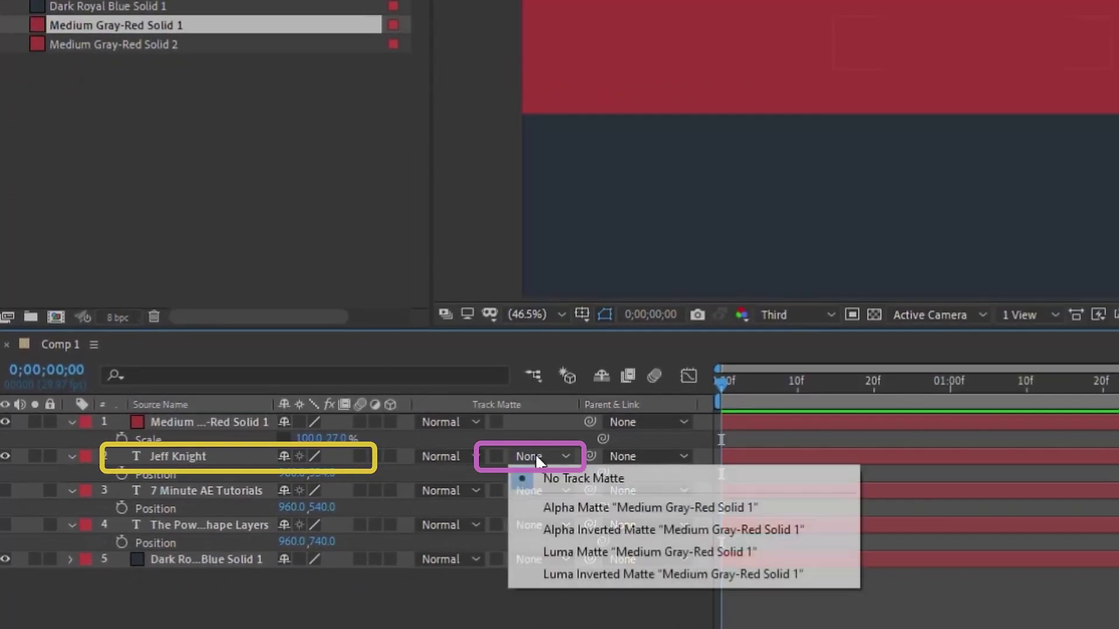
click(560, 512)
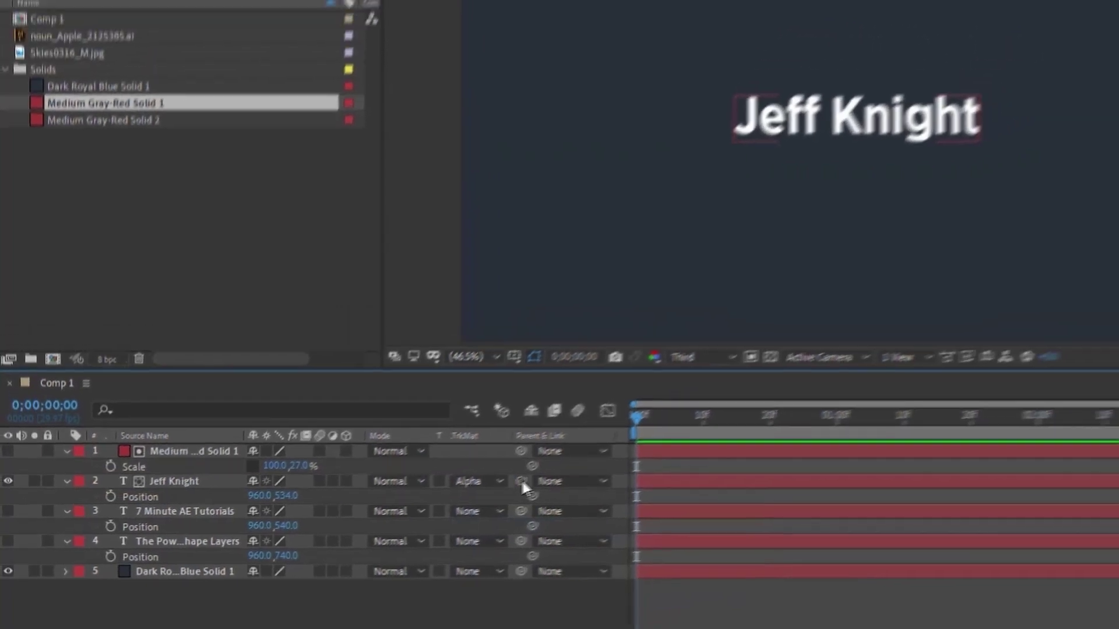
click(12, 481)
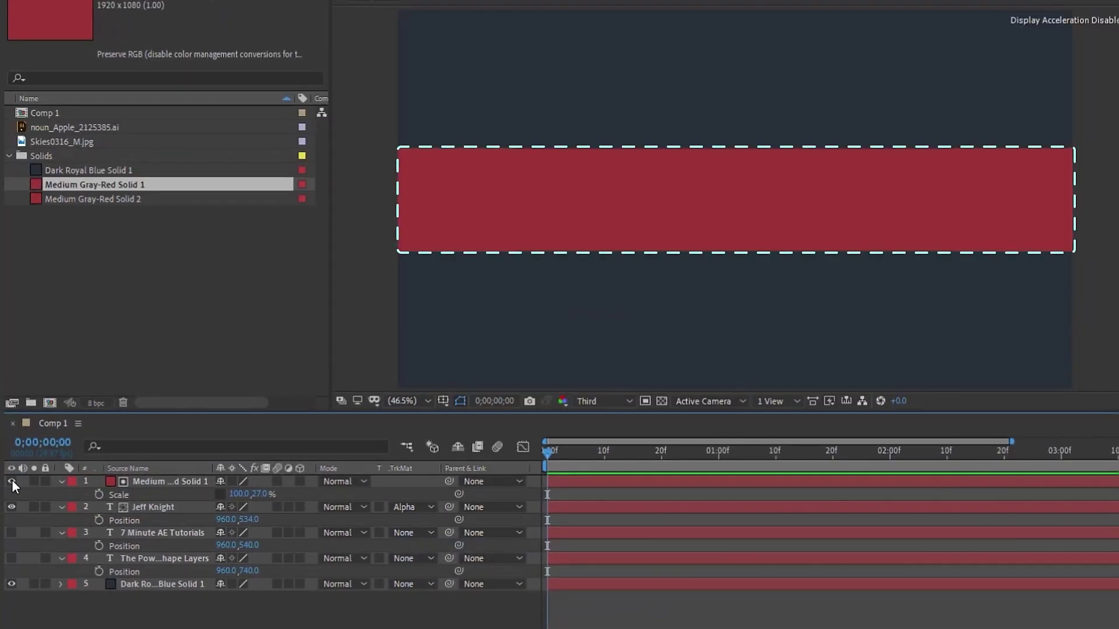
click(11, 480)
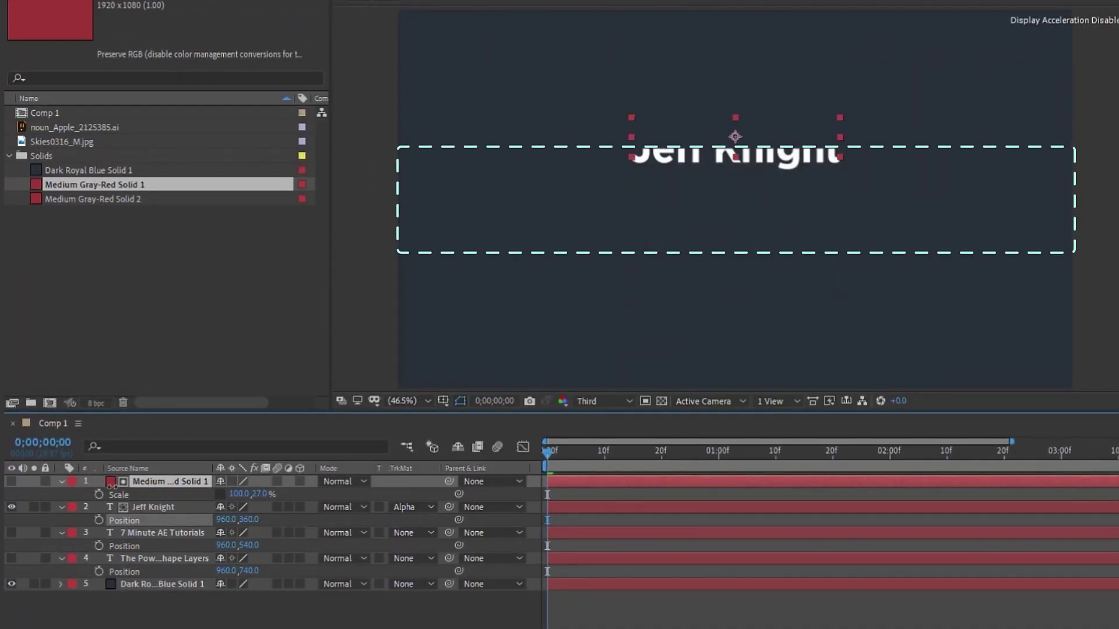
drag(248, 519, 292, 494)
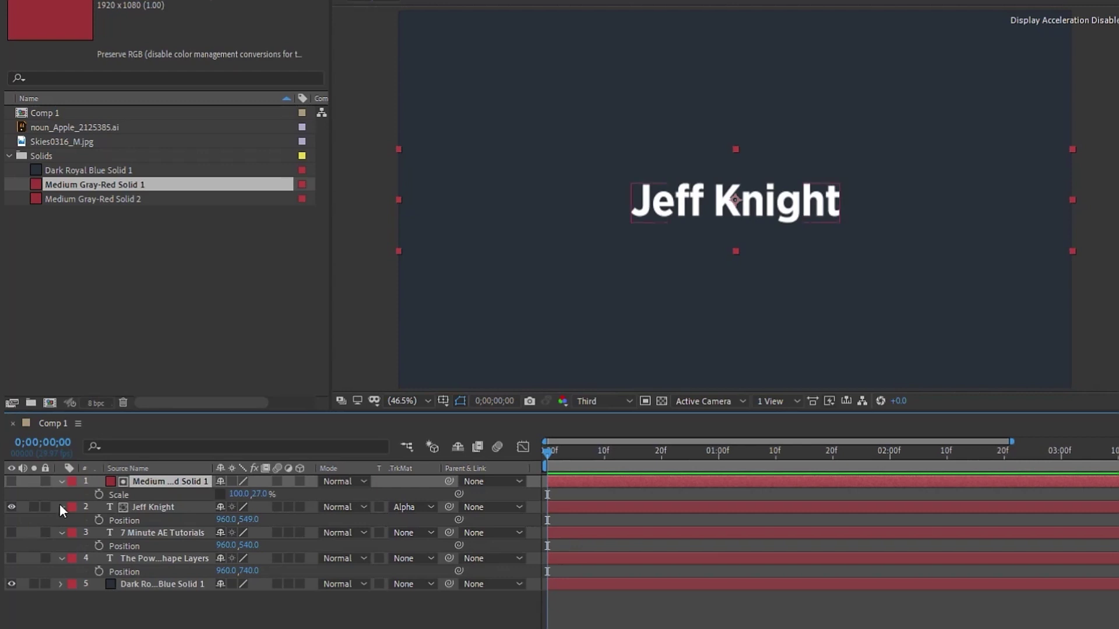
- Show the two tutorial title layers and duplicate the red solid above each of them
click(14, 533)
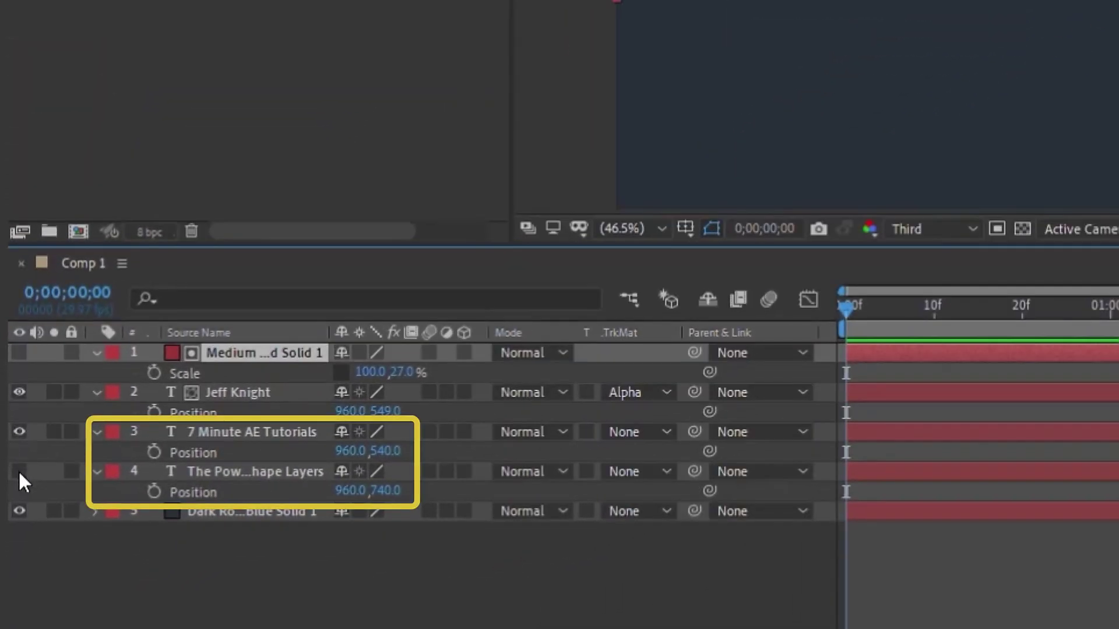
click(18, 472)
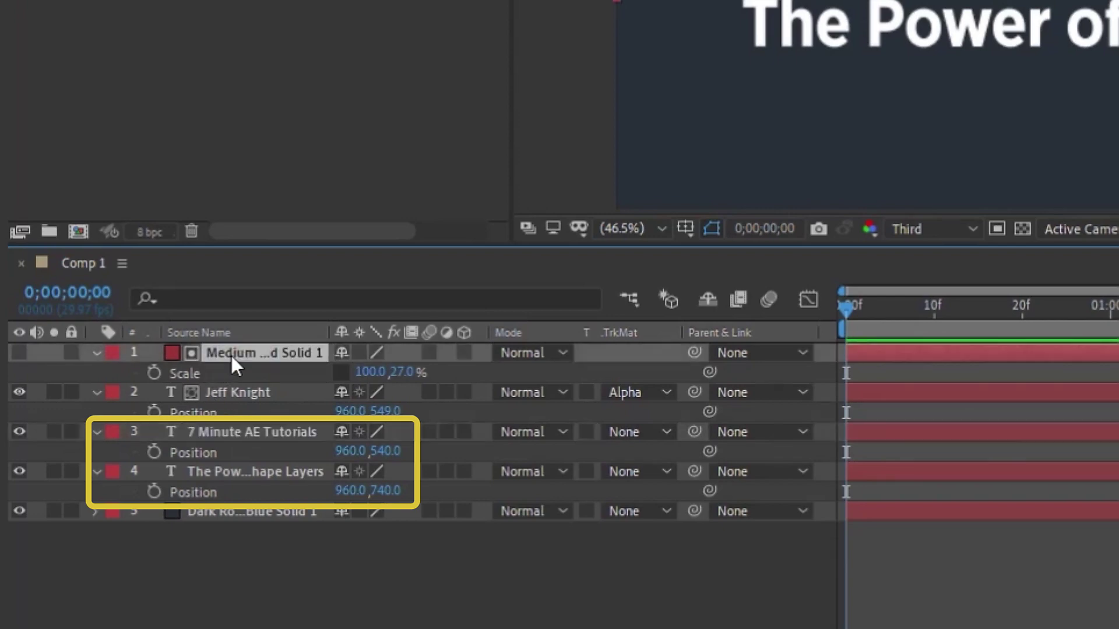
key(ctrl+d)
drag(218, 354, 218, 480)
key(ctrl+d)
- Set both tutorial titles' TrkMat to Alpha Matte, adjust 7 Minute AE Tutorials' position, collapse properties
click(231, 452)
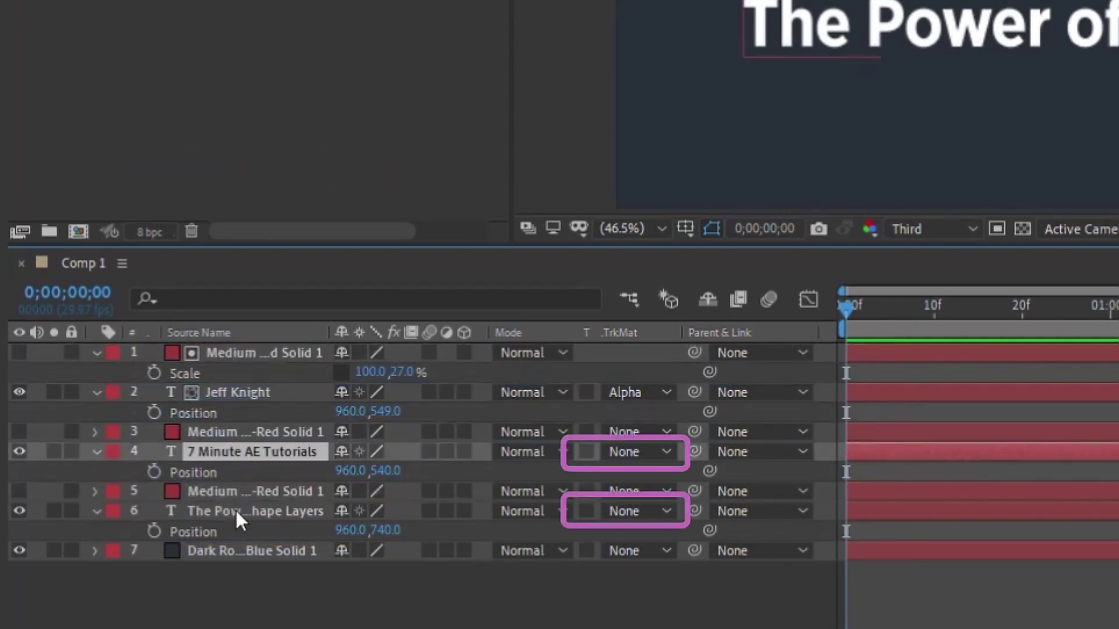
ctrl+click(236, 510)
click(637, 450)
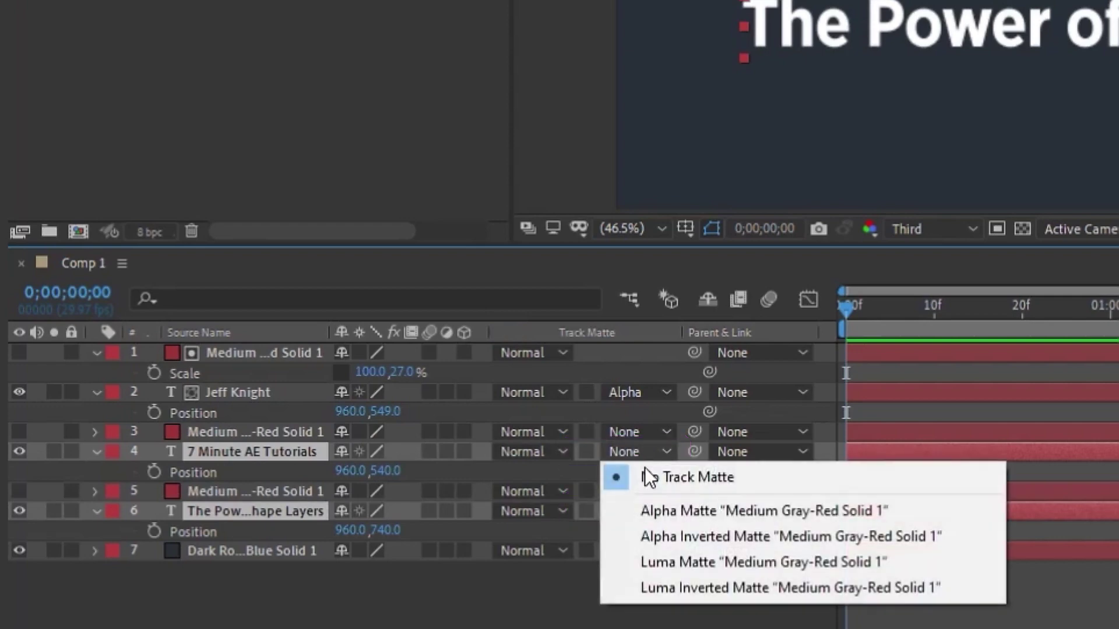
click(665, 511)
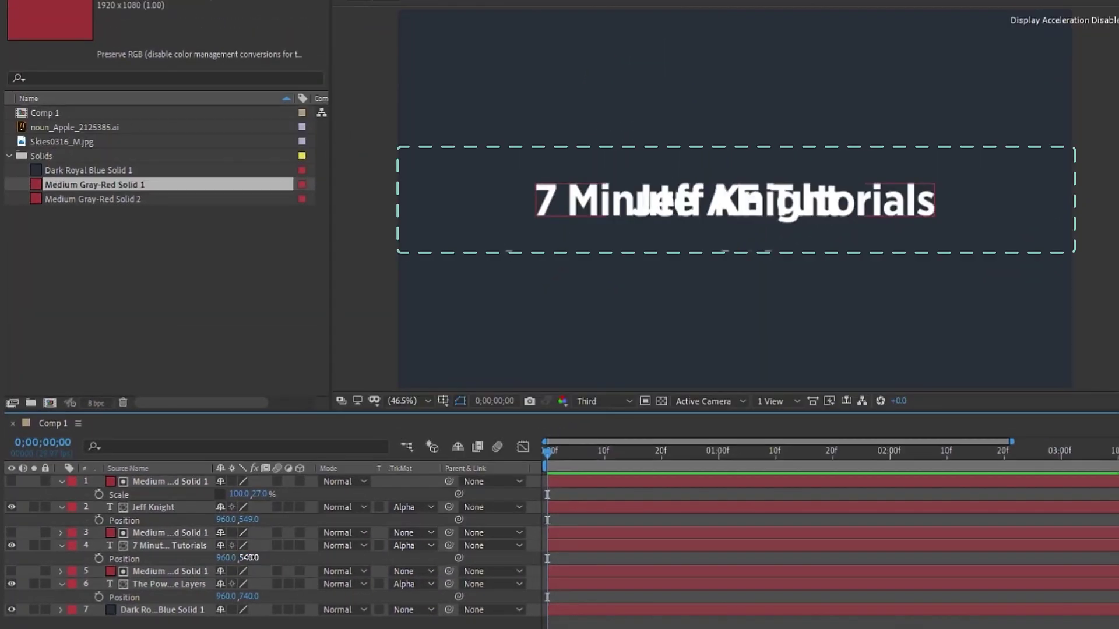
drag(249, 558, 228, 597)
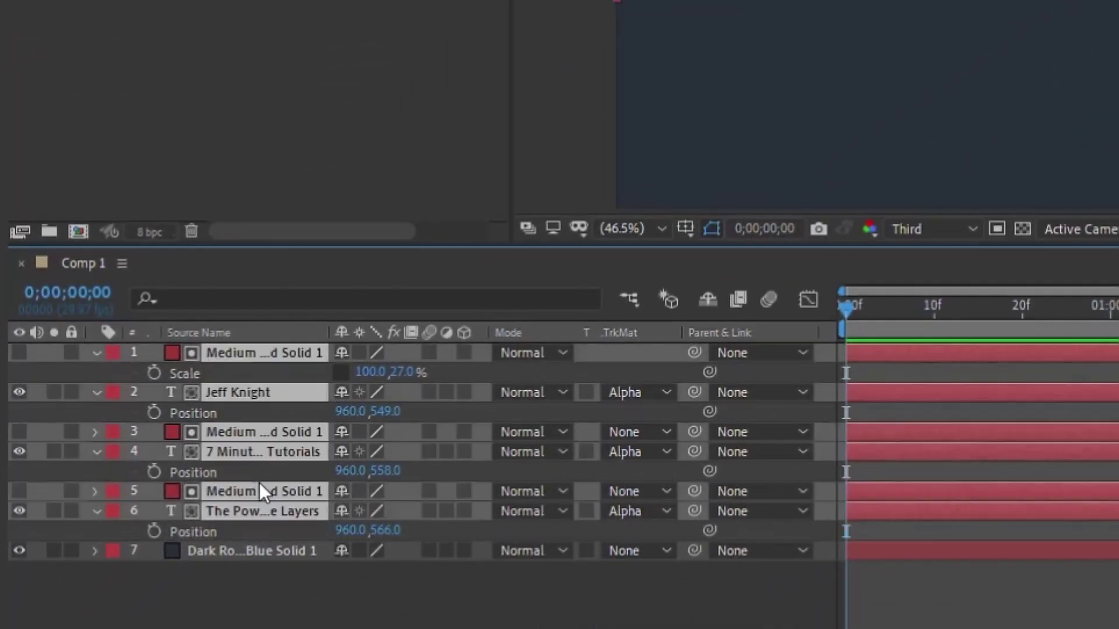
click(98, 352)
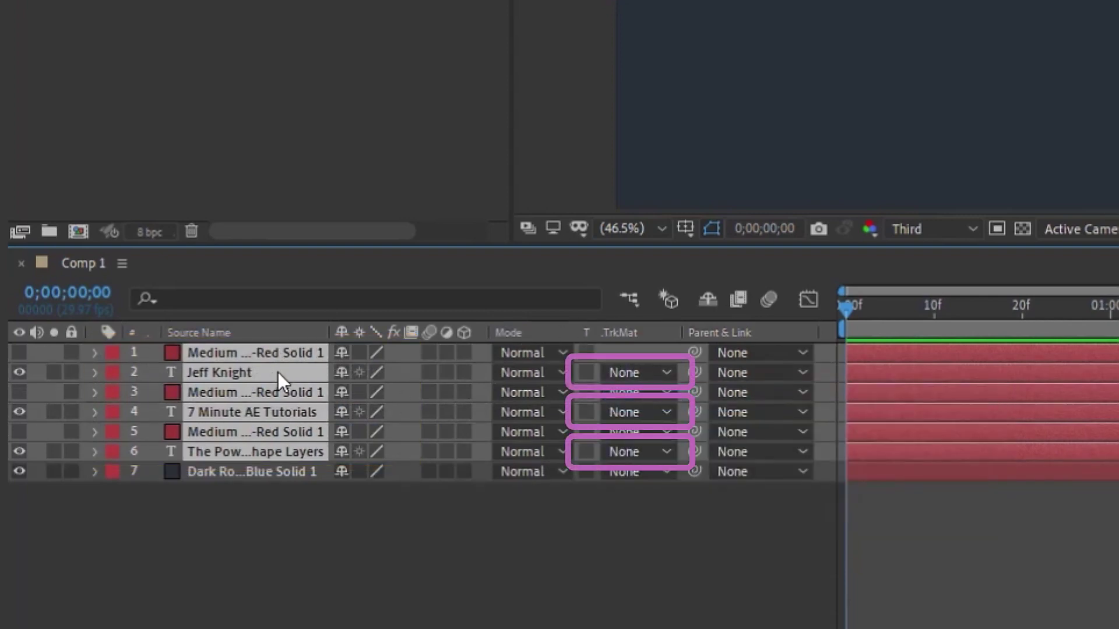
- Delete the three red solid layers from the composition
click(253, 432)
ctrl+click(262, 392)
ctrl+click(264, 352)
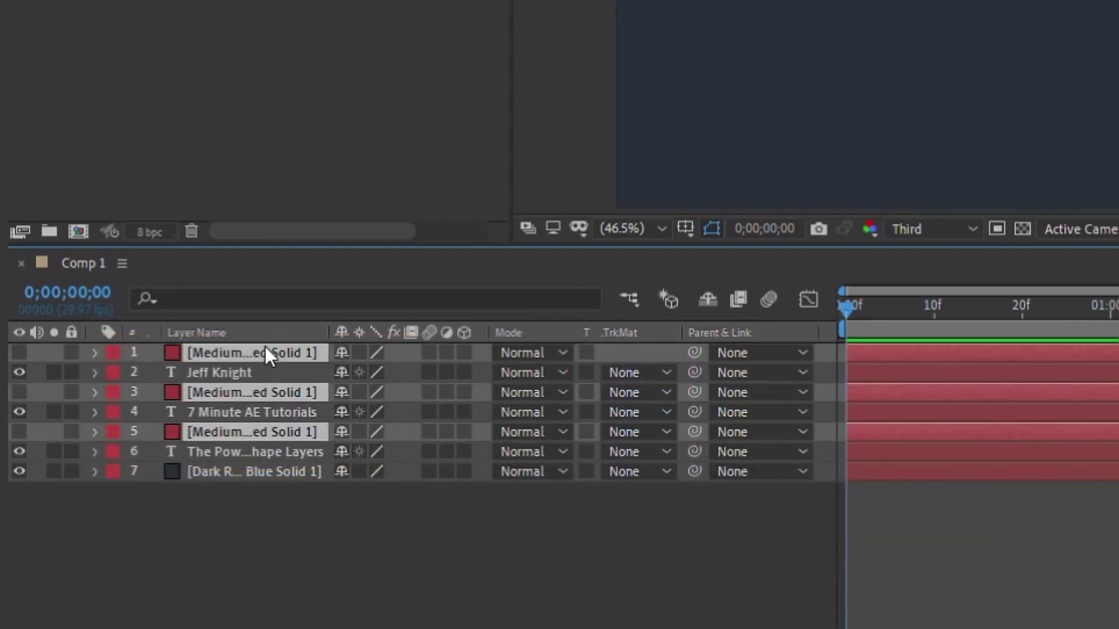
key(Delete)
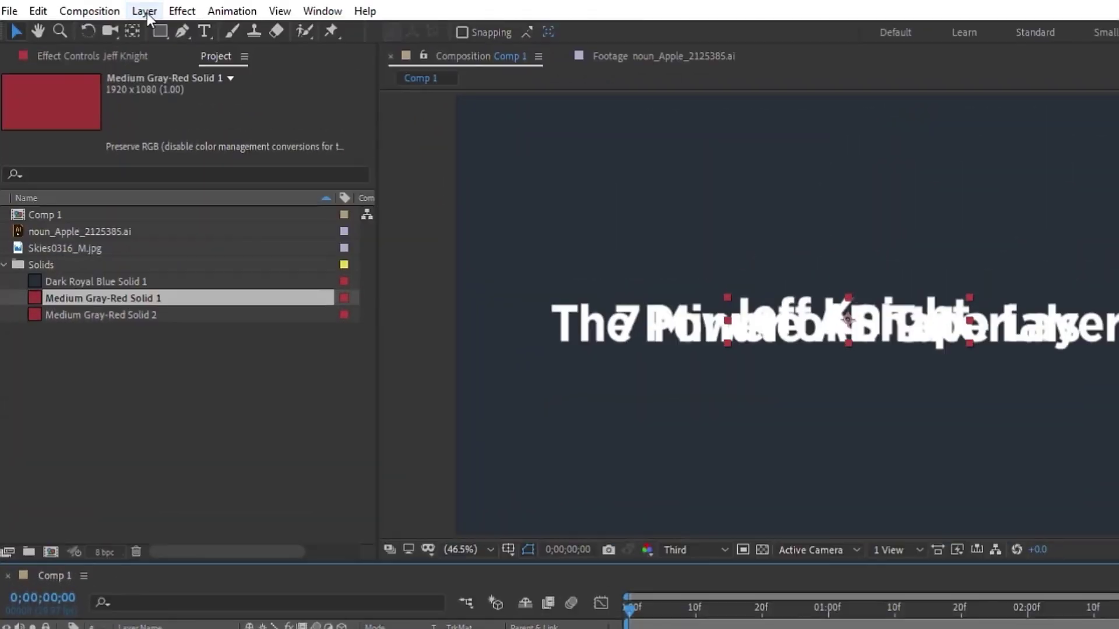
- Create a new shape layer containing a Rectangle Path and a Fill
click(144, 10)
mouse_move(167, 31)
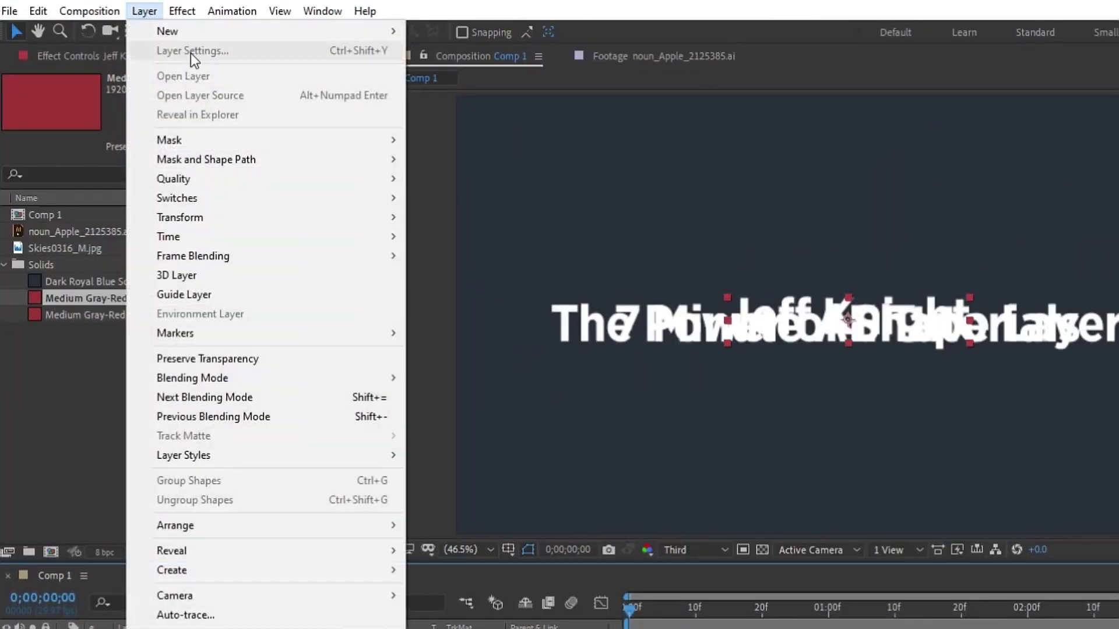
click(459, 127)
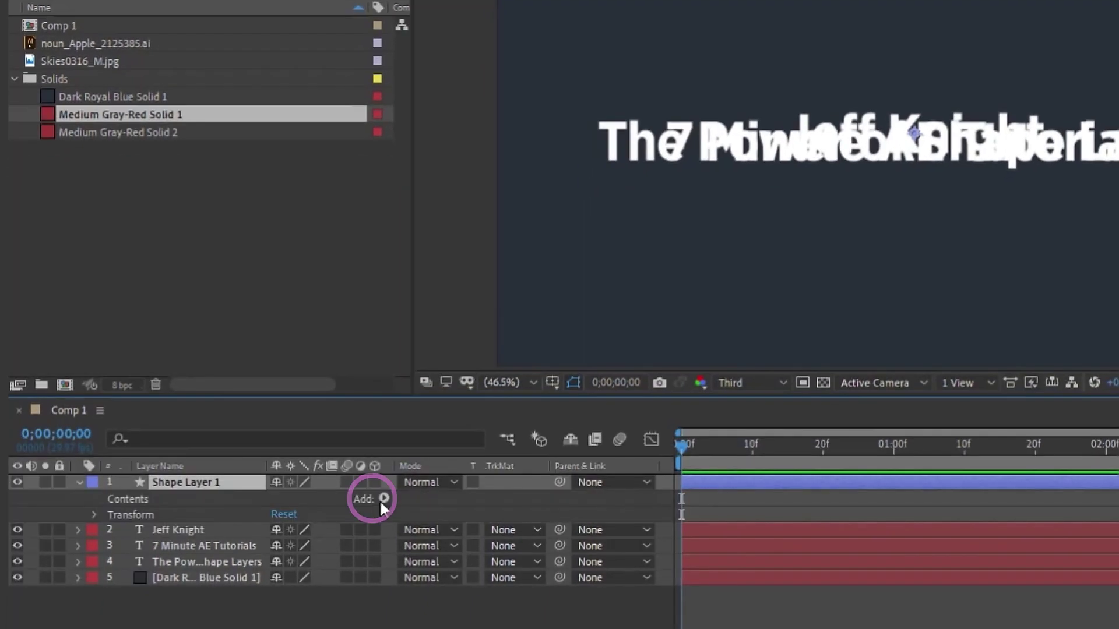
click(383, 498)
click(446, 113)
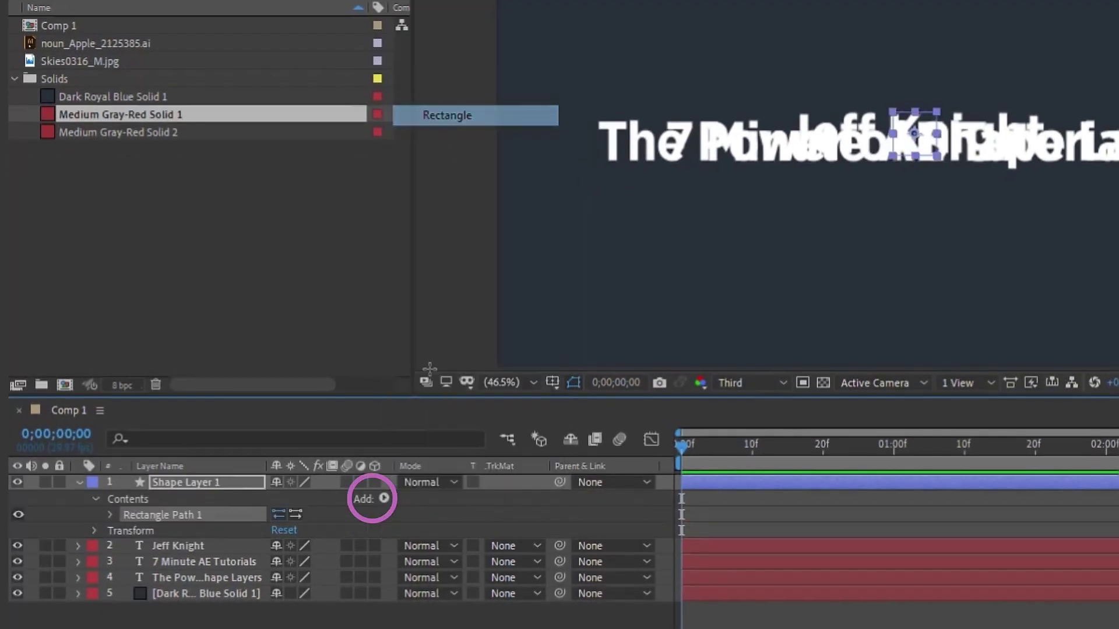
click(386, 499)
click(430, 198)
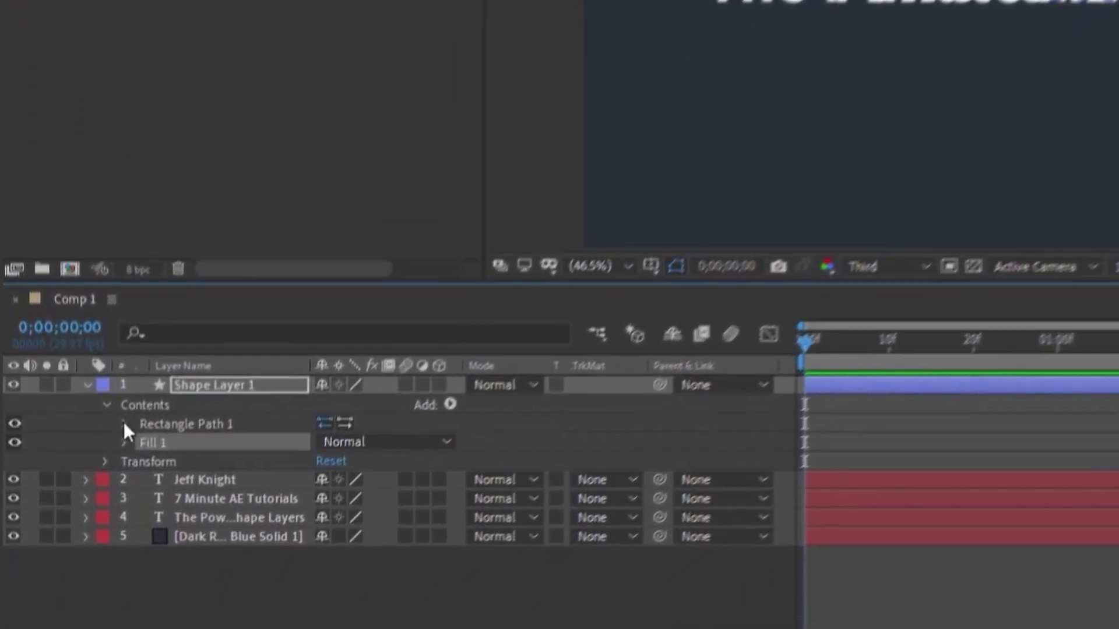
- Size the rectangle 1920 wide, 1080 high, then scrub its height down to about 323
click(125, 424)
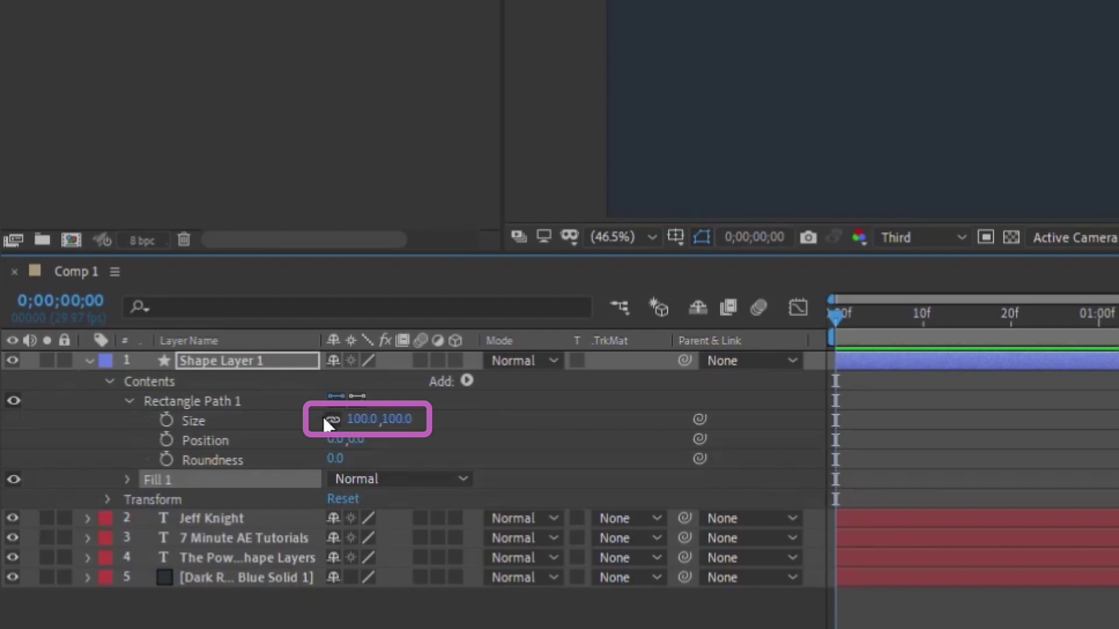
click(363, 418)
text(1920)
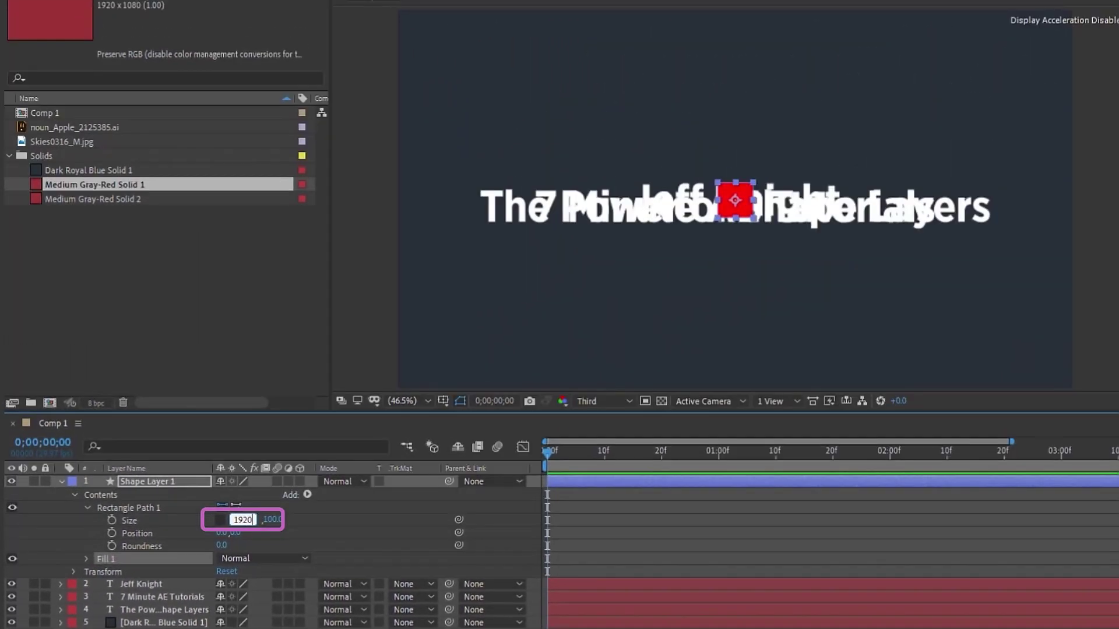
key(Return)
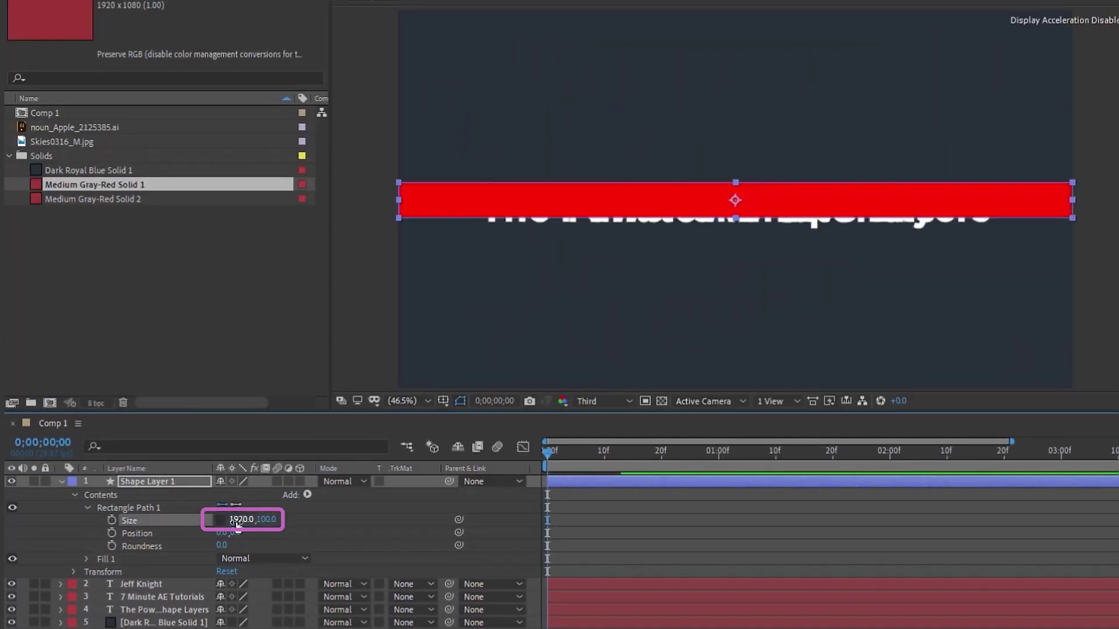
click(266, 519)
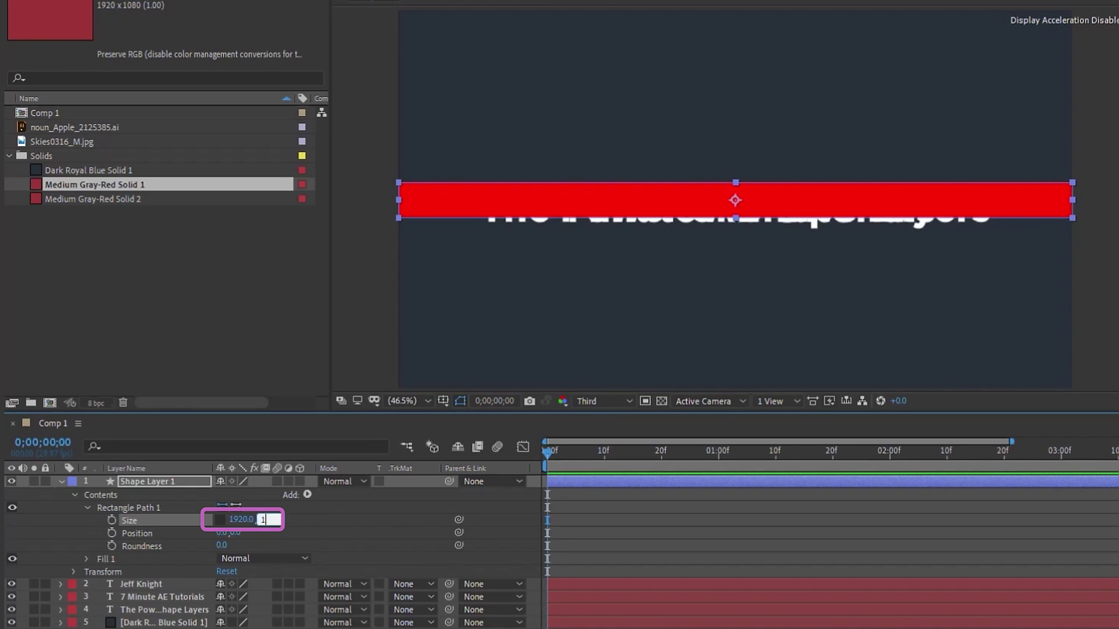
key(Return)
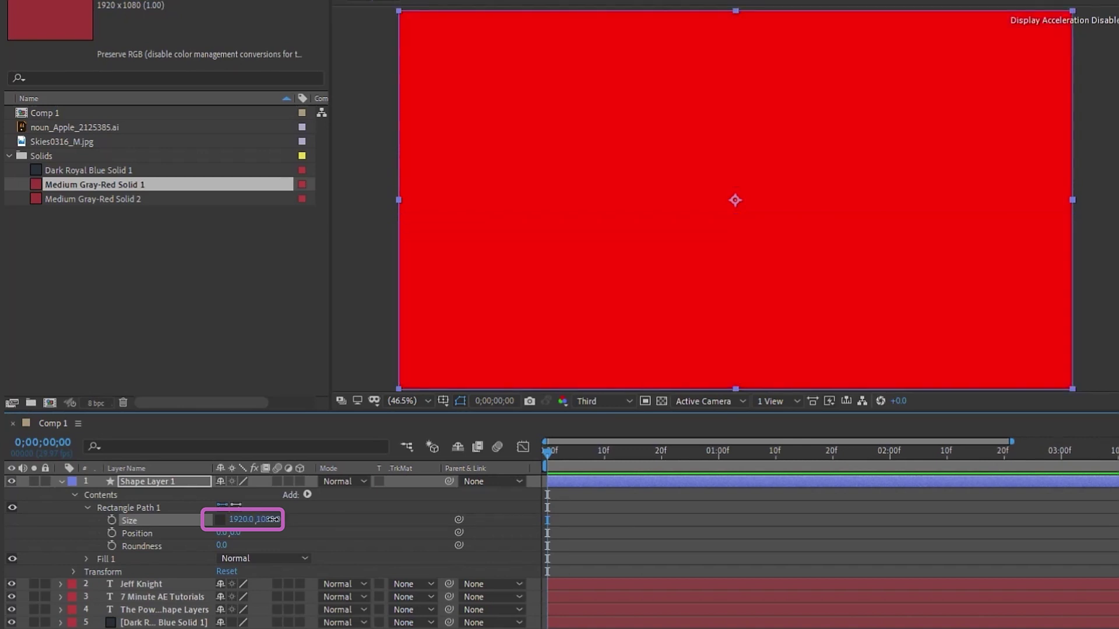
drag(273, 519, 263, 519)
click(139, 584)
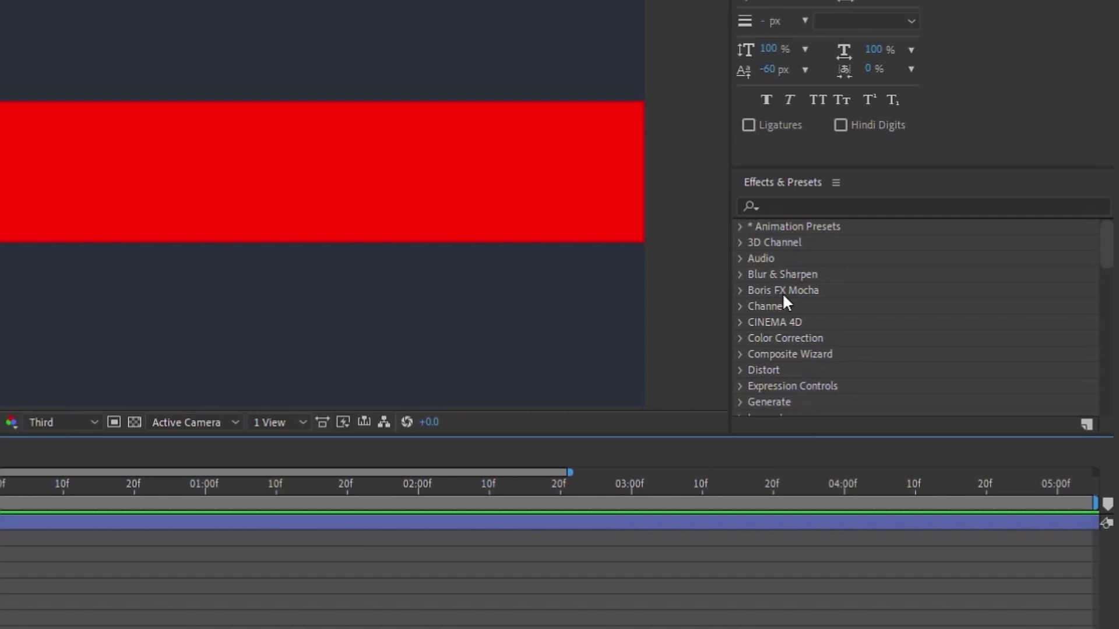
click(810, 207)
text(set matte)
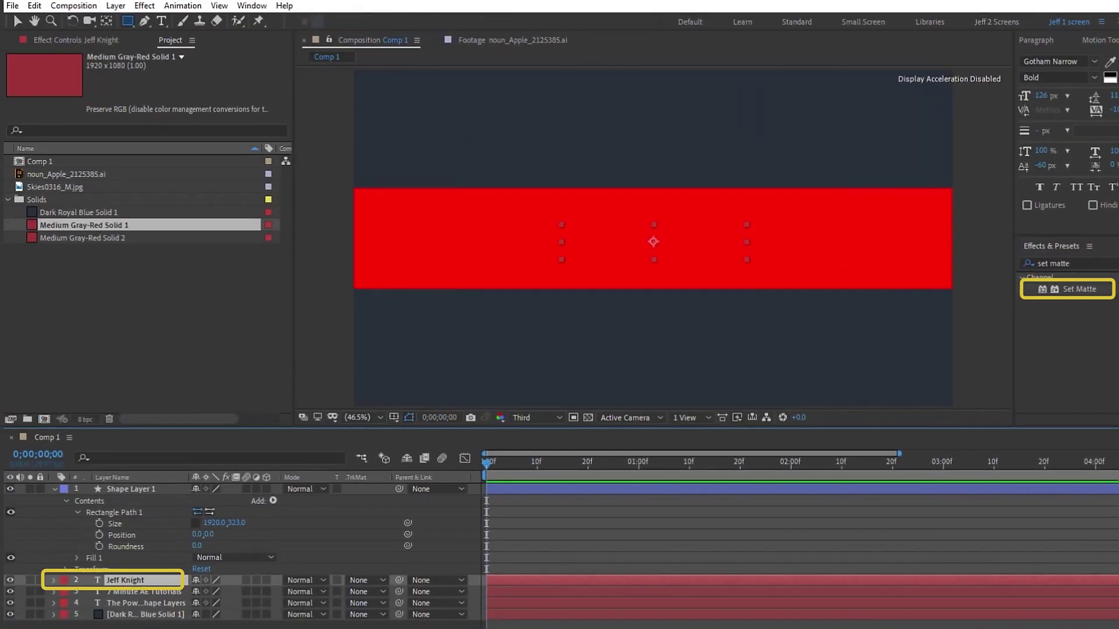
double_click(1079, 289)
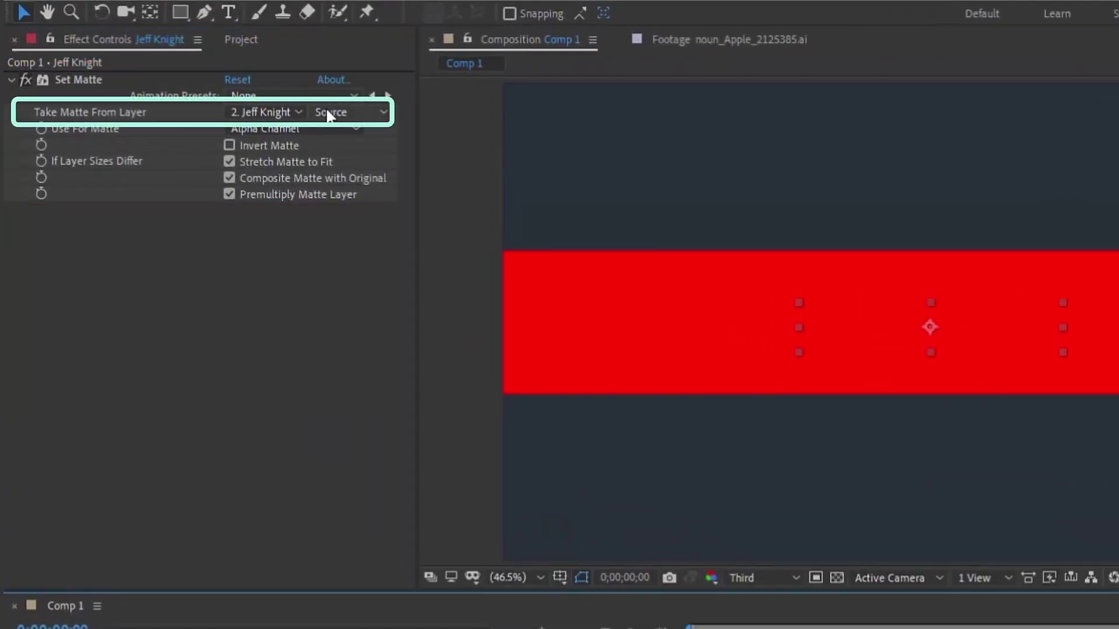
click(267, 112)
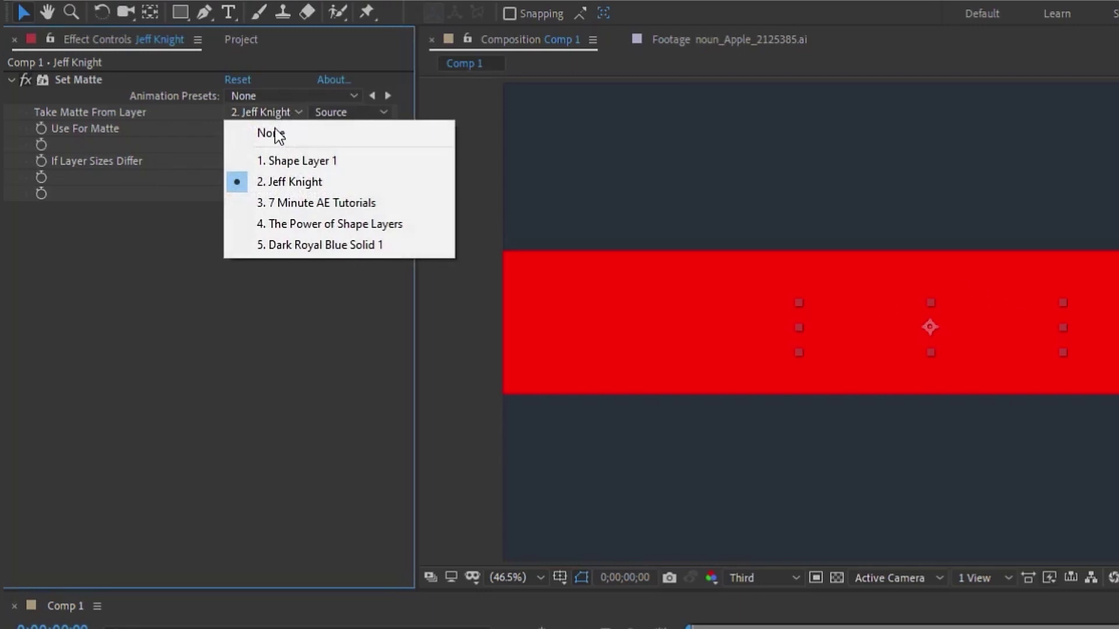
click(292, 161)
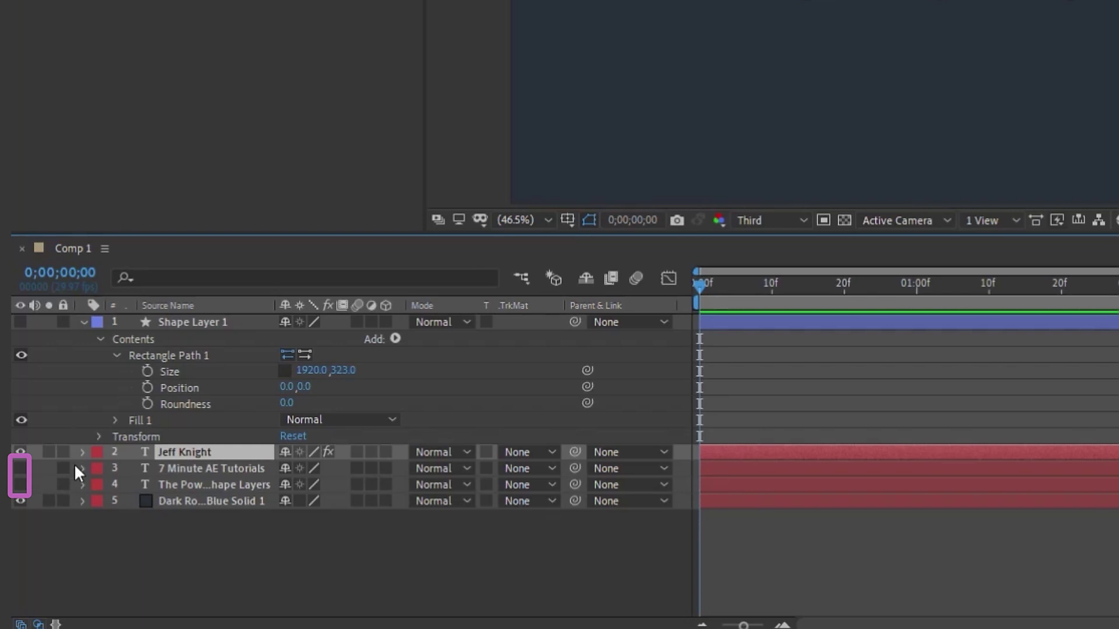
key(p)
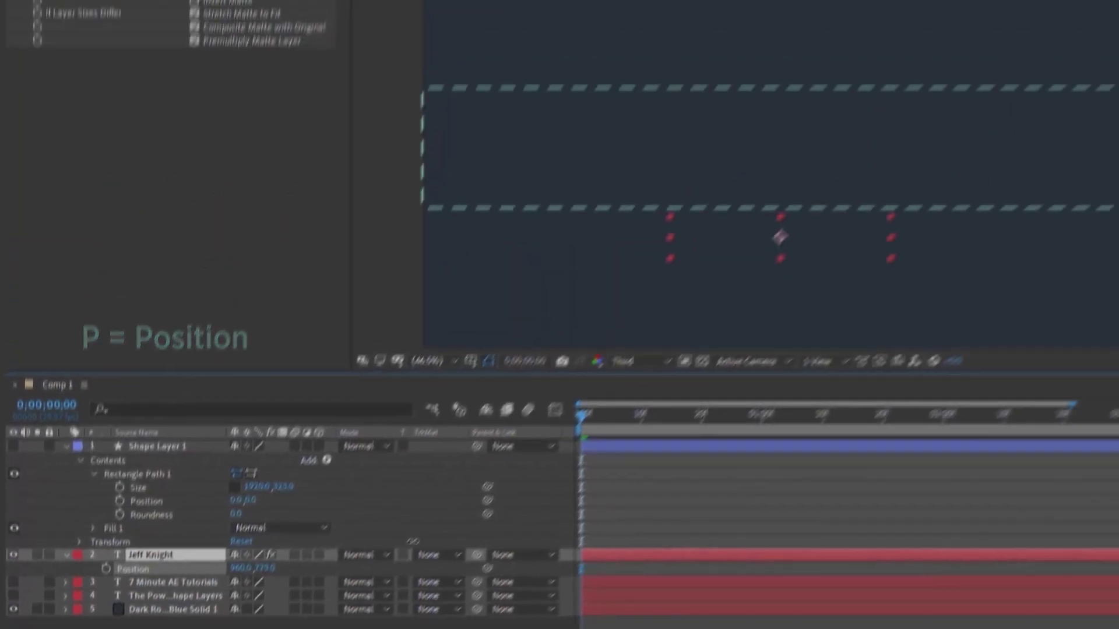
mouse_move(322, 469)
mouse_down()
mouse_move(425, 556)
mouse_move(411, 556)
mouse_up()
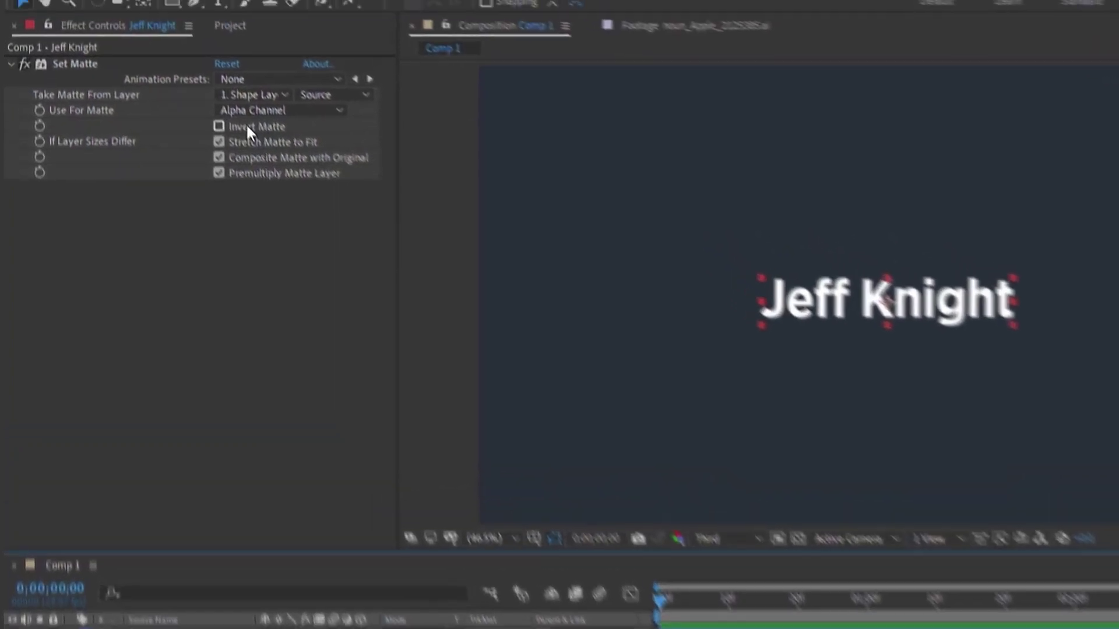
click(185, 60)
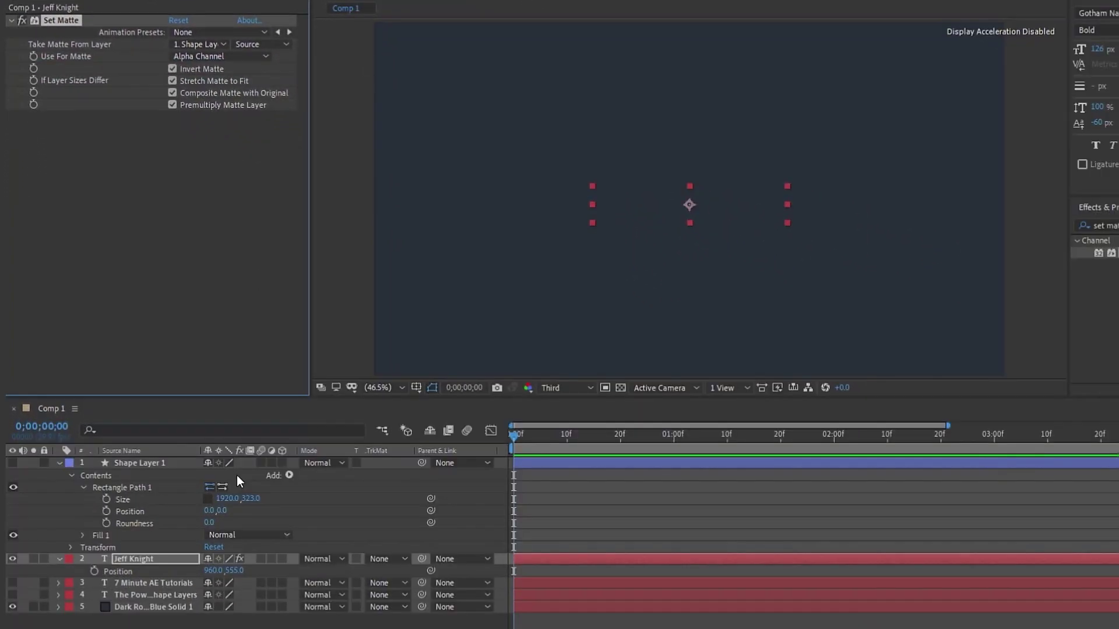
mouse_move(237, 572)
mouse_down()
mouse_move(236, 551)
mouse_move(236, 577)
mouse_up()
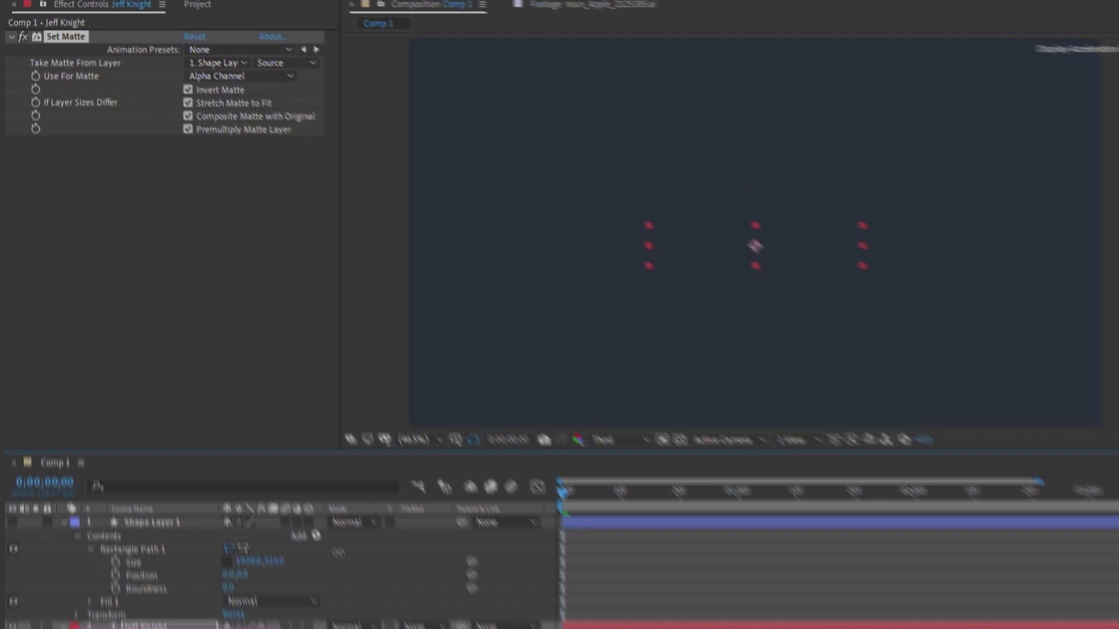
click(171, 68)
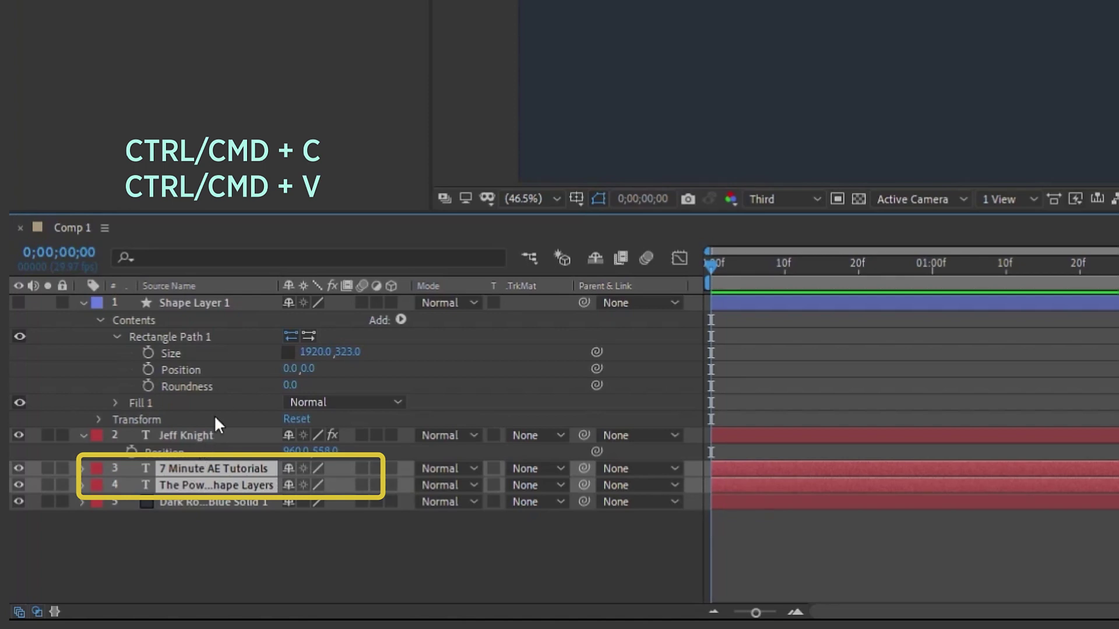
- Paste Set Matte onto the other two titles and spread the three titles' Y positions apart
key(ctrl+v)
shift+click(207, 490)
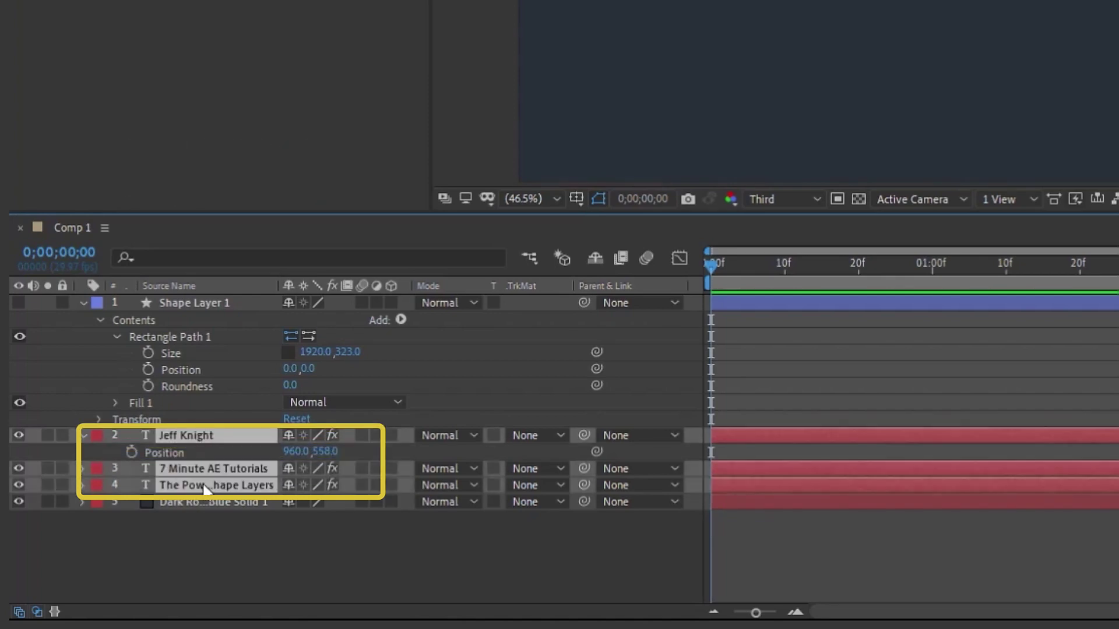
key(p)
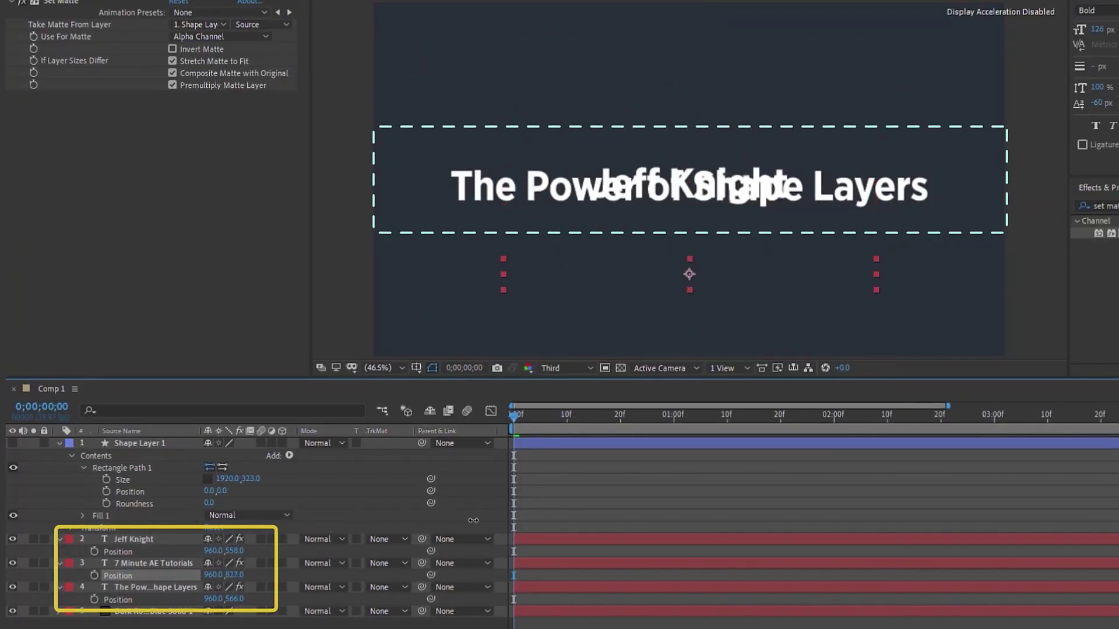
mouse_move(235, 575)
mouse_down()
mouse_move(256, 549)
mouse_move(235, 524)
mouse_up()
drag(235, 600, 235, 612)
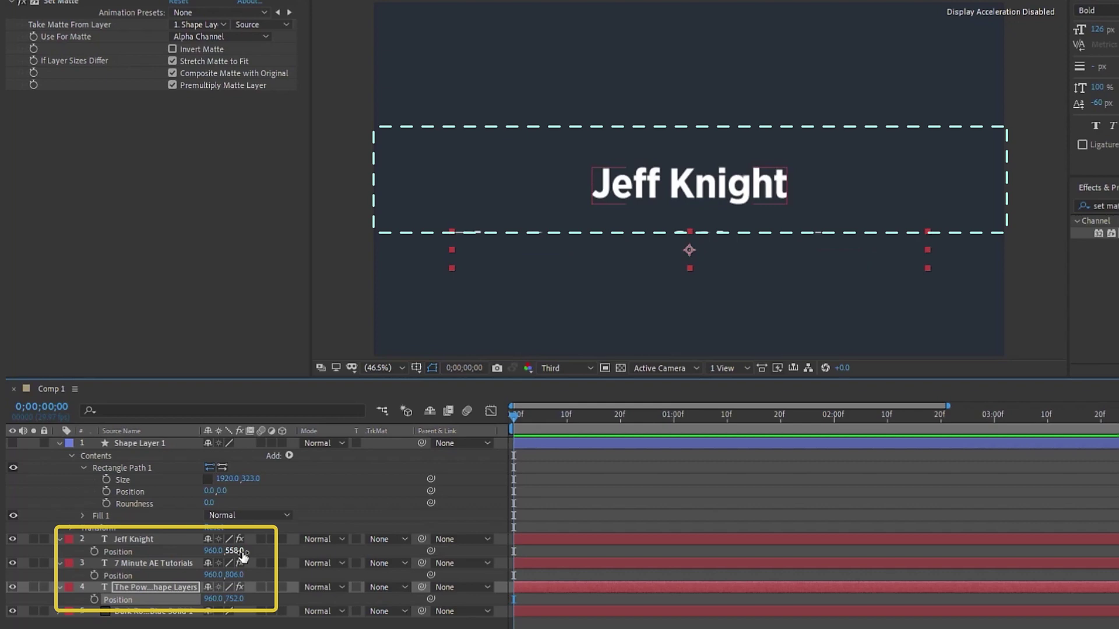
drag(234, 551, 235, 577)
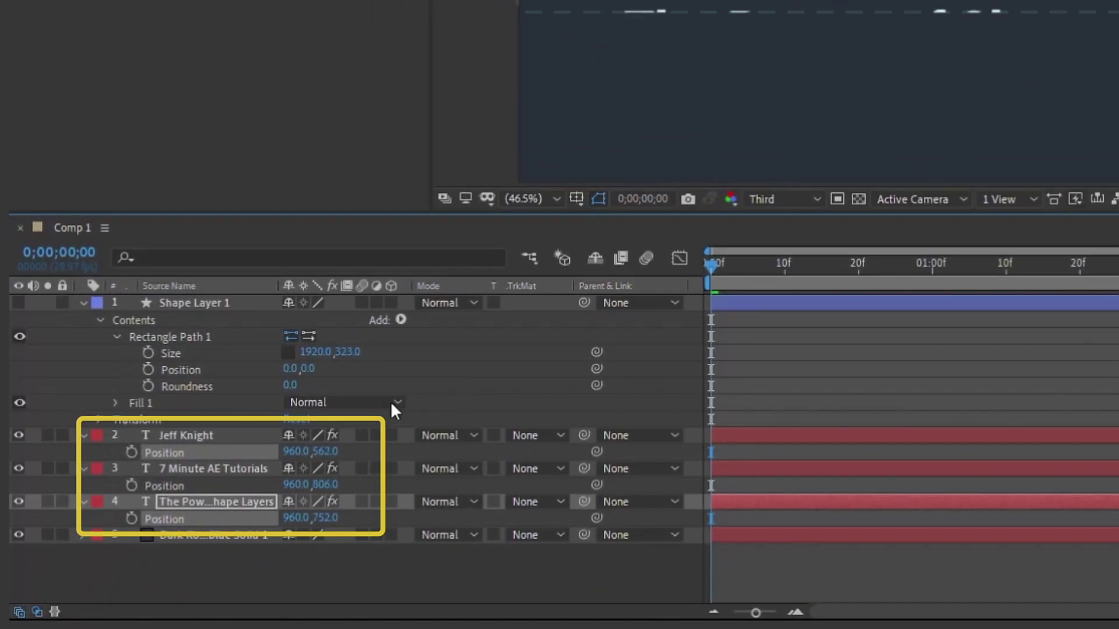
key(ctrl+Up)
key(ctrl+Up)
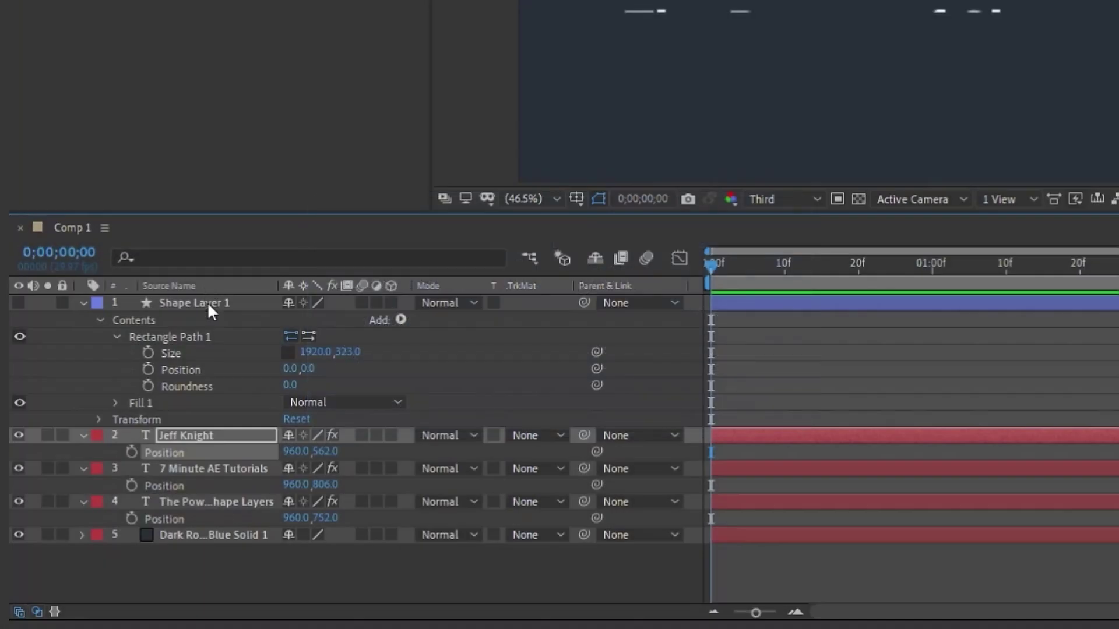
- Delete Shape Layer 1, add Medium Gray-Red Solid 1 and scale its Y to 32%
click(207, 302)
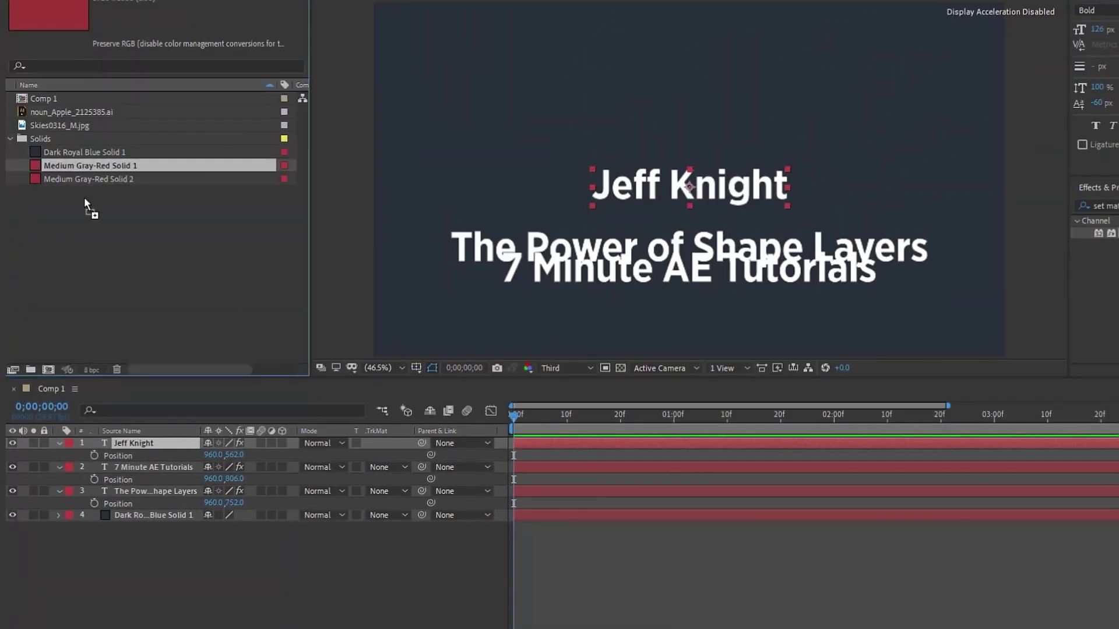
drag(84, 197, 138, 449)
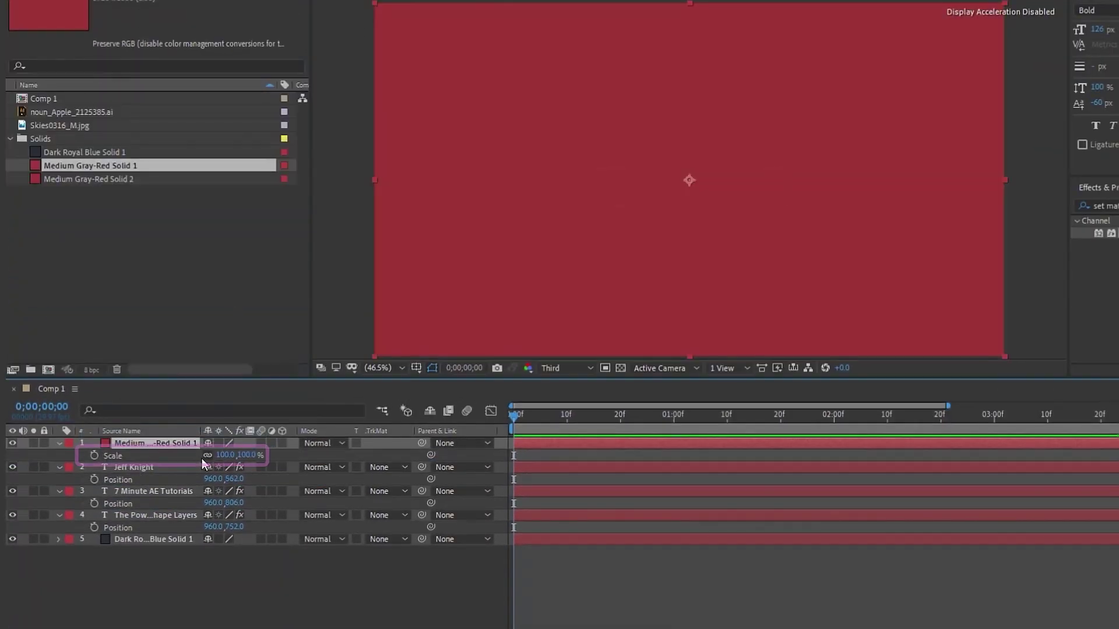
drag(243, 454, 200, 455)
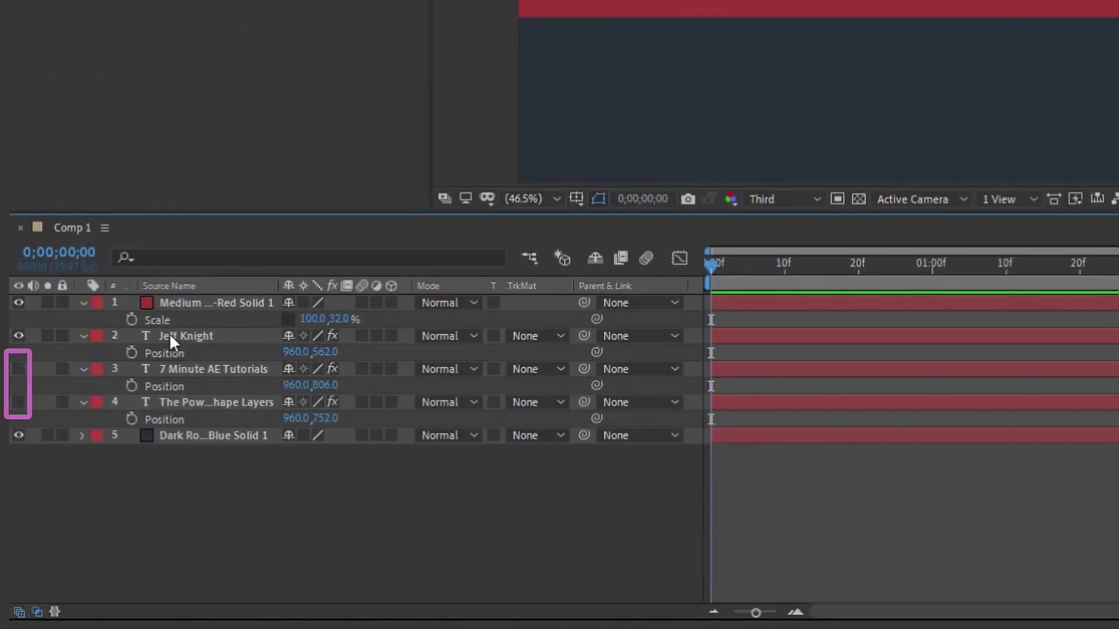
click(185, 335)
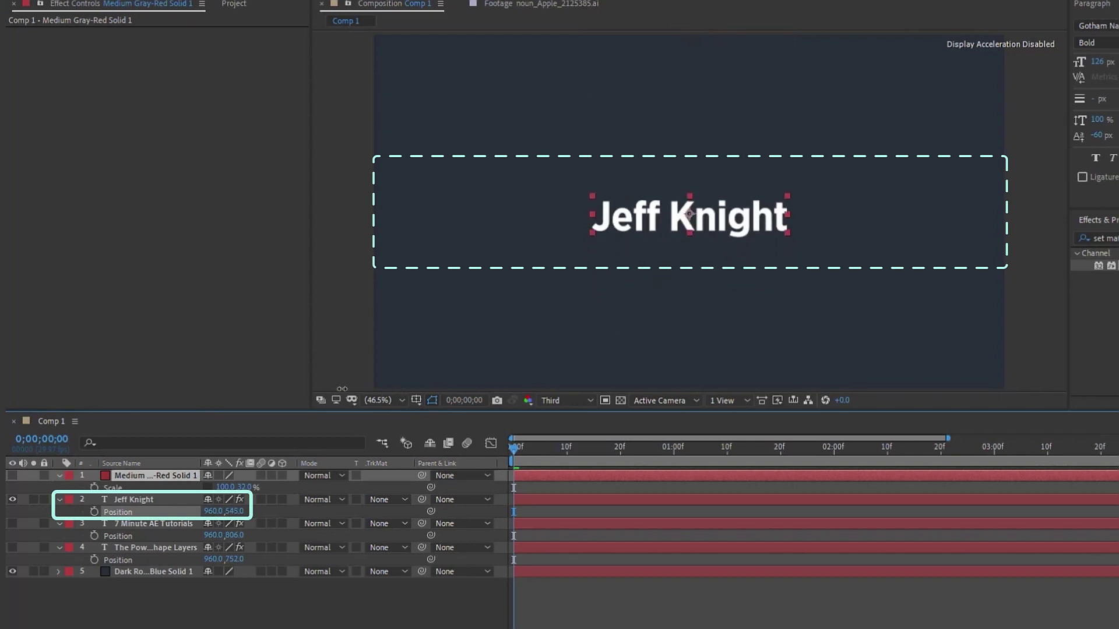
click(132, 499)
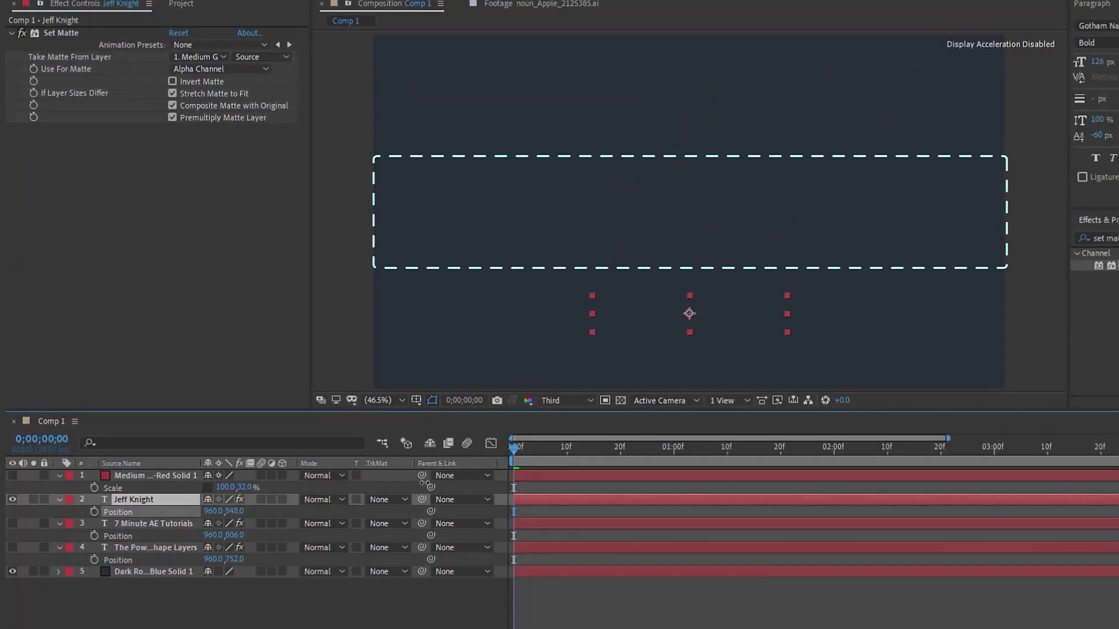
drag(688, 313, 688, 225)
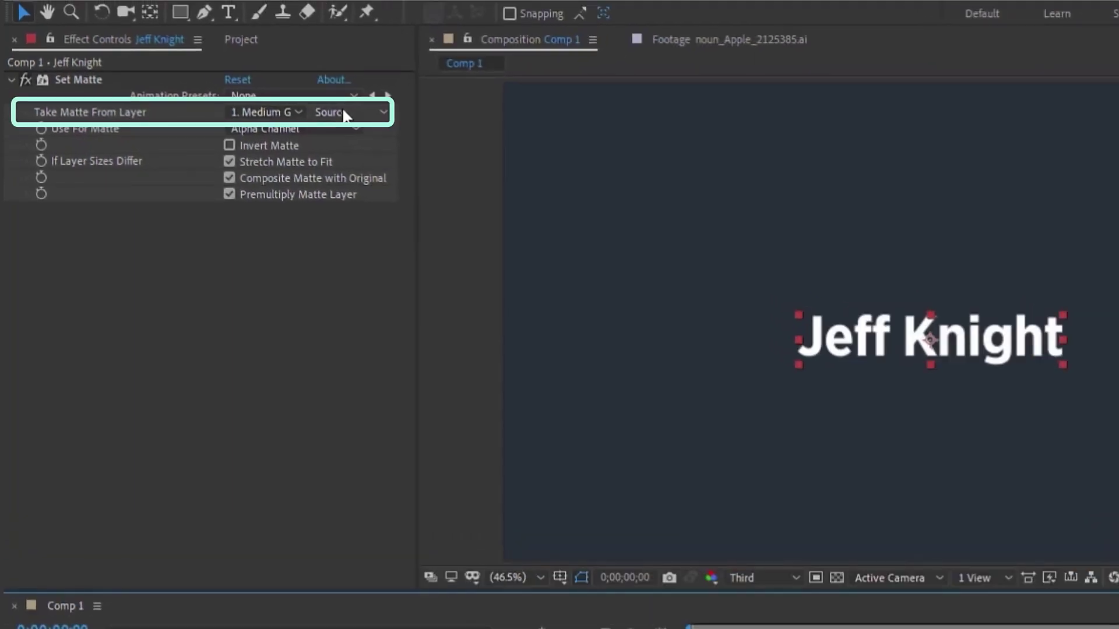
- Delete the red solid and create a new empty shape layer via Layer > New
click(345, 113)
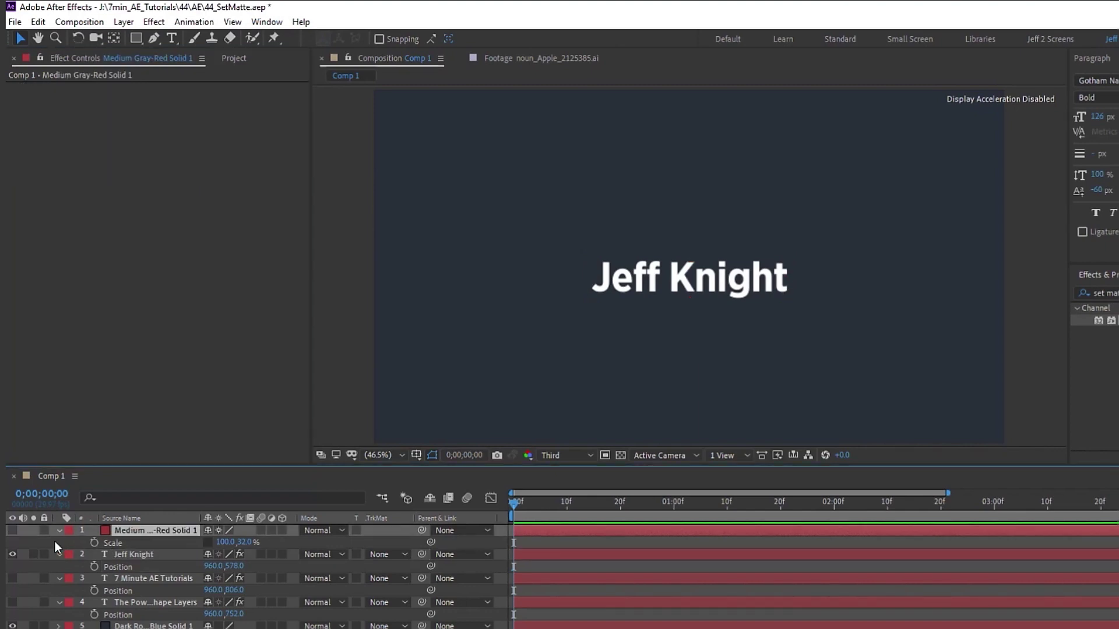
key(Delete)
click(135, 536)
click(123, 22)
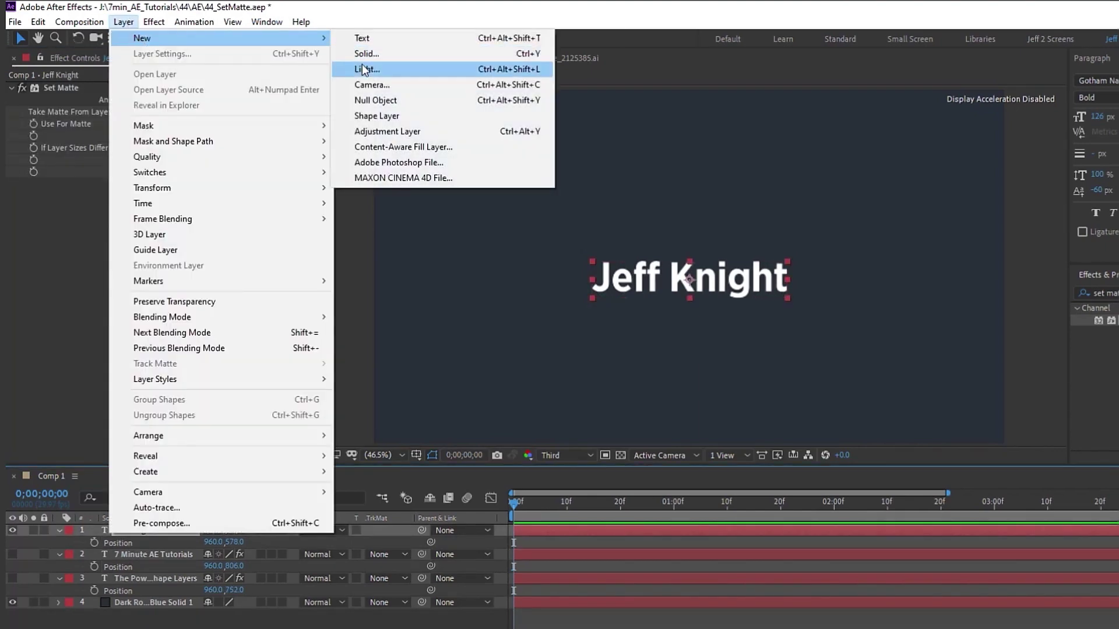
click(377, 116)
click(70, 530)
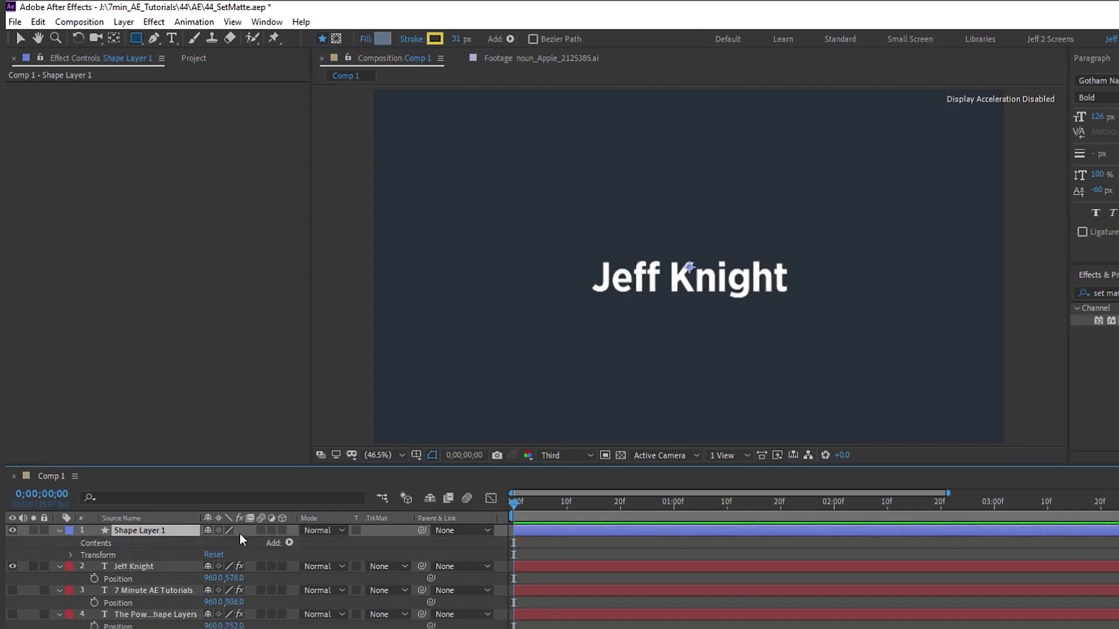
click(289, 543)
click(337, 254)
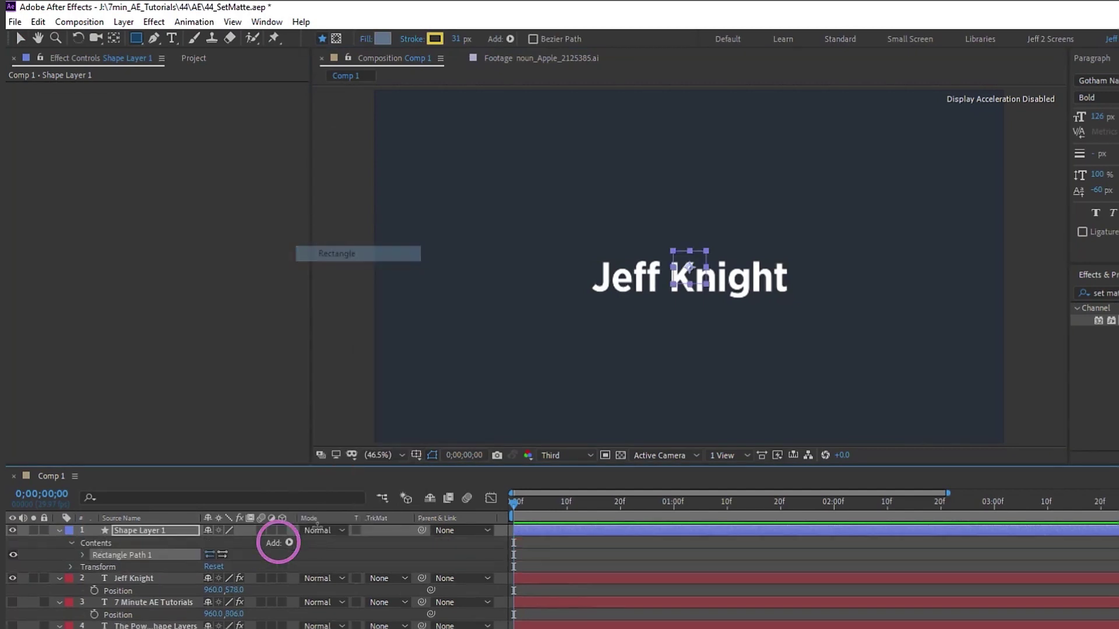
click(288, 543)
click(328, 321)
click(84, 555)
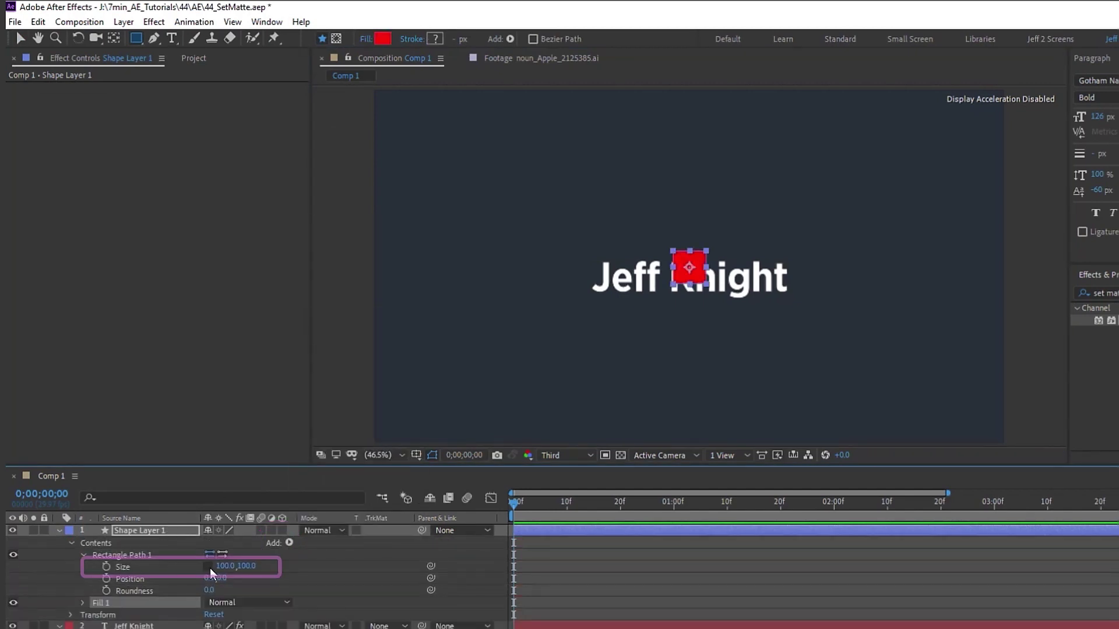
drag(250, 566, 168, 573)
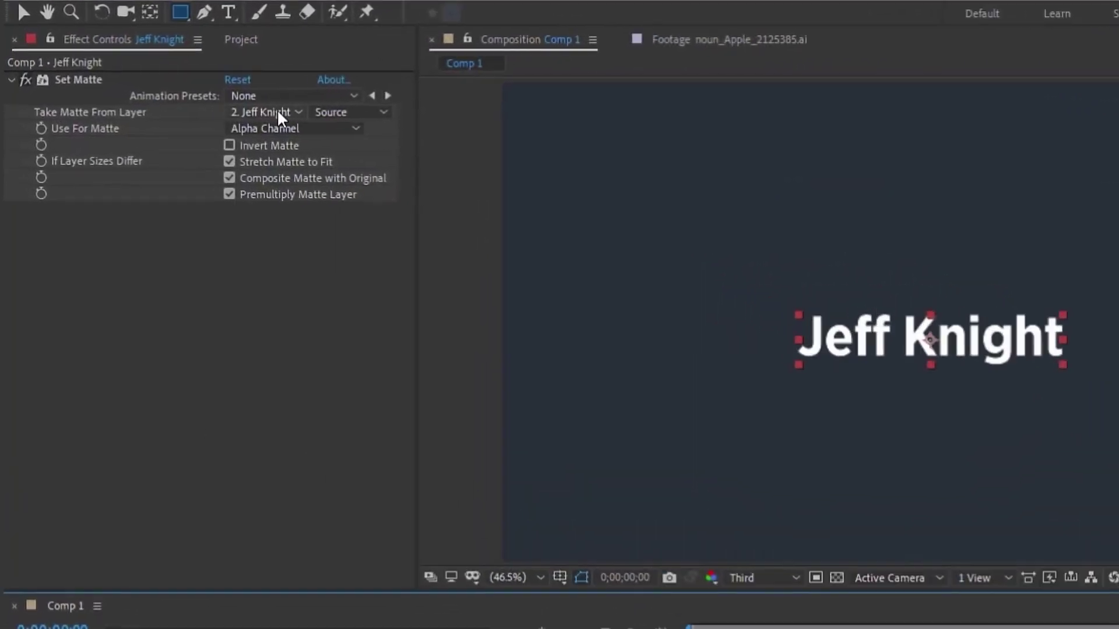
click(277, 109)
click(286, 161)
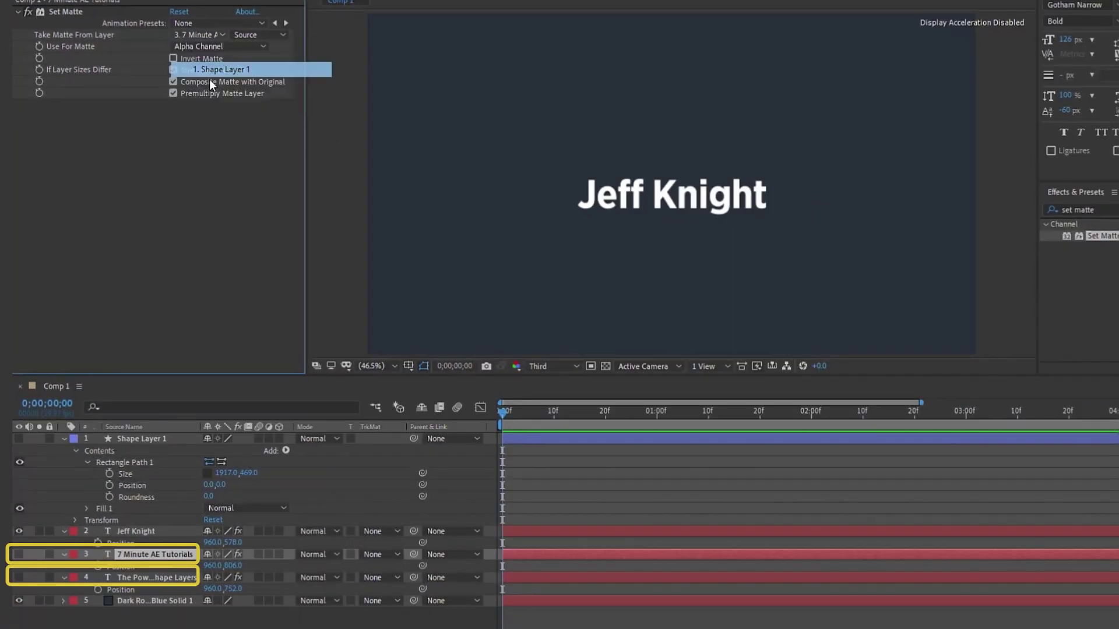
click(224, 69)
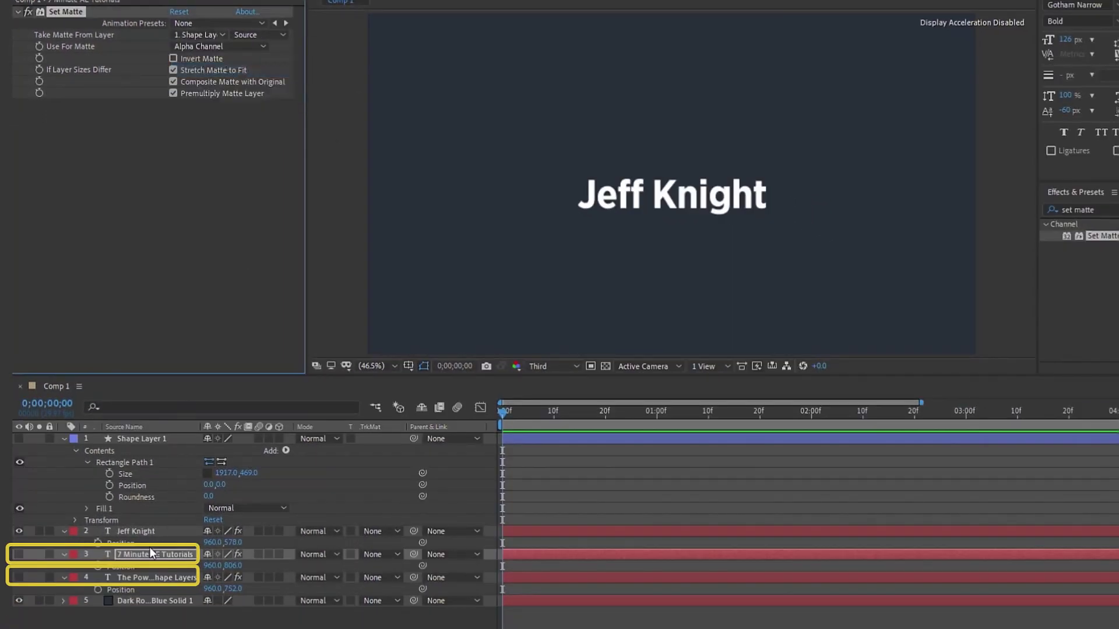
click(211, 35)
click(210, 59)
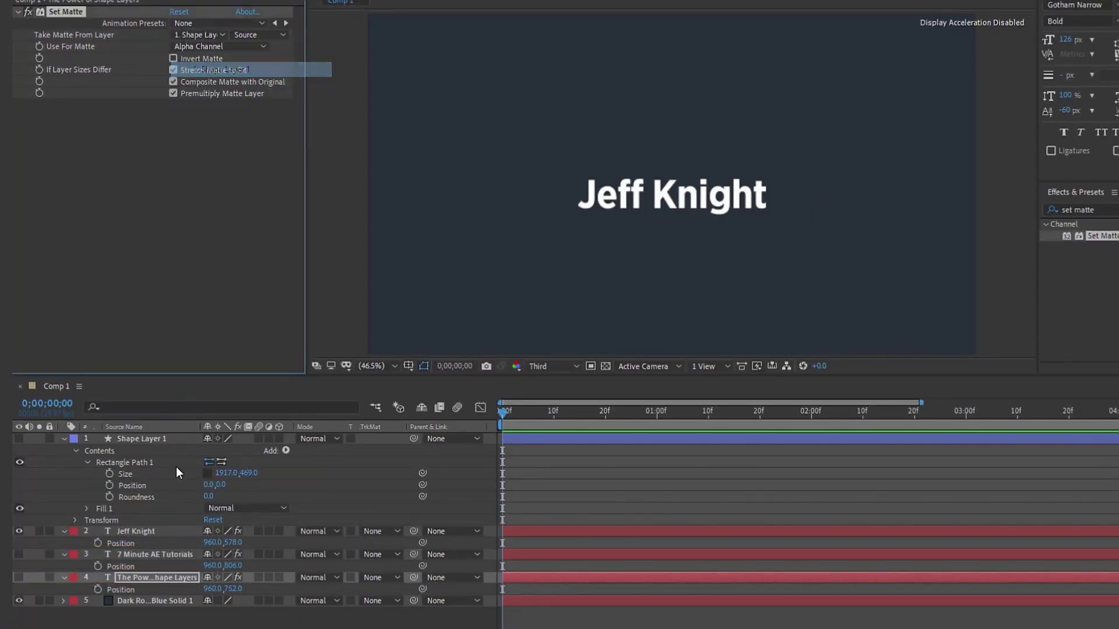
drag(229, 542, 224, 543)
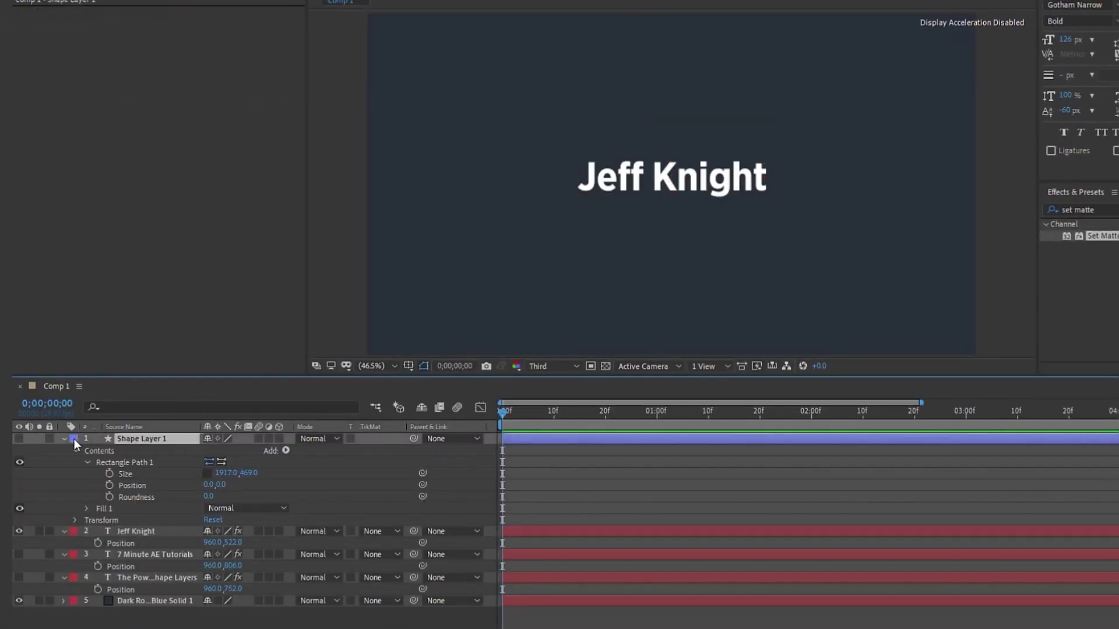
- Show Shape Layer 1 and draw a rectangular mask across the red bar with Tool Creates Mask on
click(20, 438)
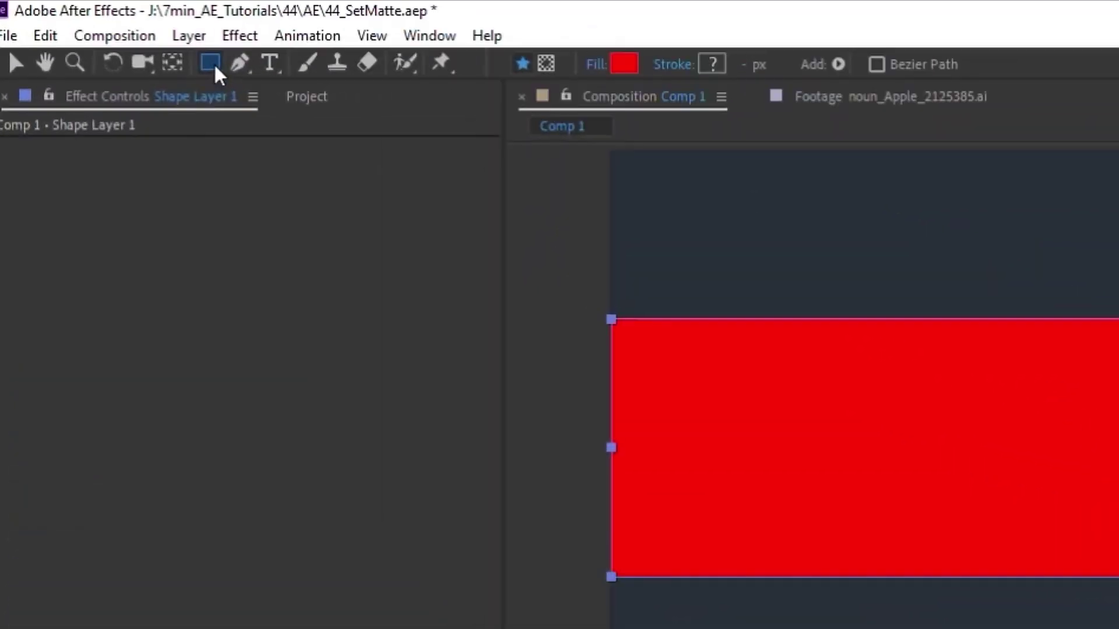
click(214, 63)
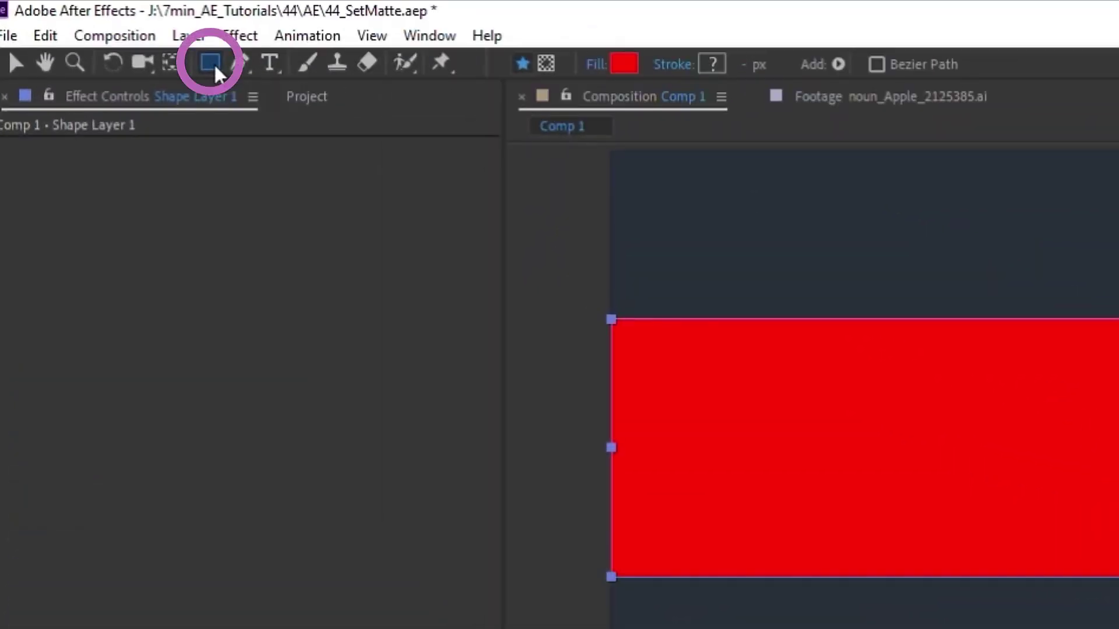
click(521, 64)
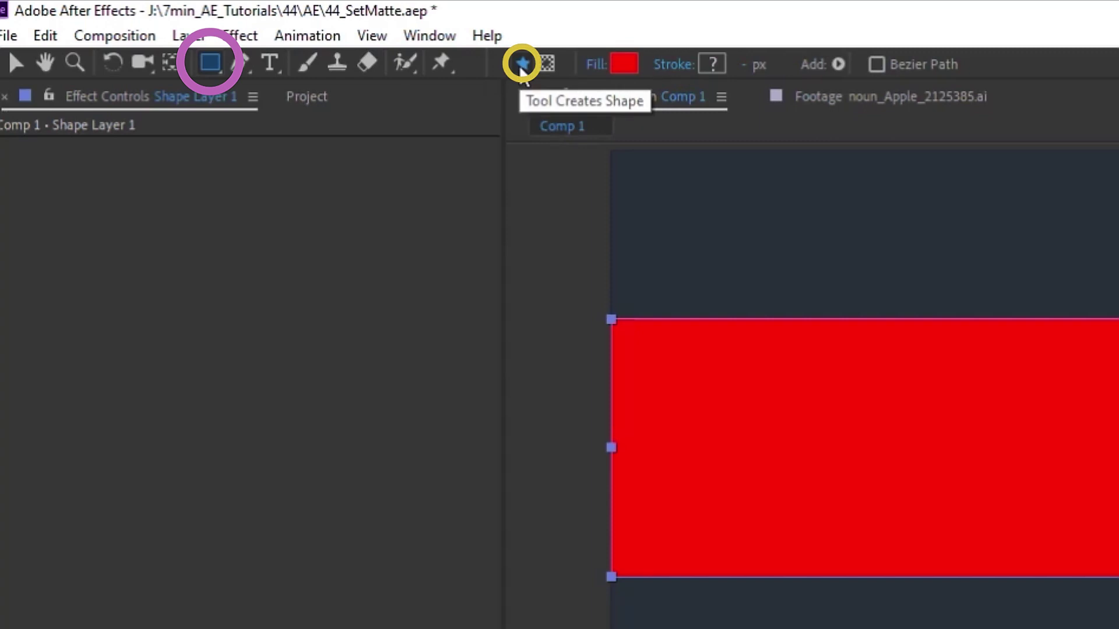
mouse_move(512, 183)
mouse_down()
mouse_move(654, 623)
mouse_move(617, 301)
mouse_up()
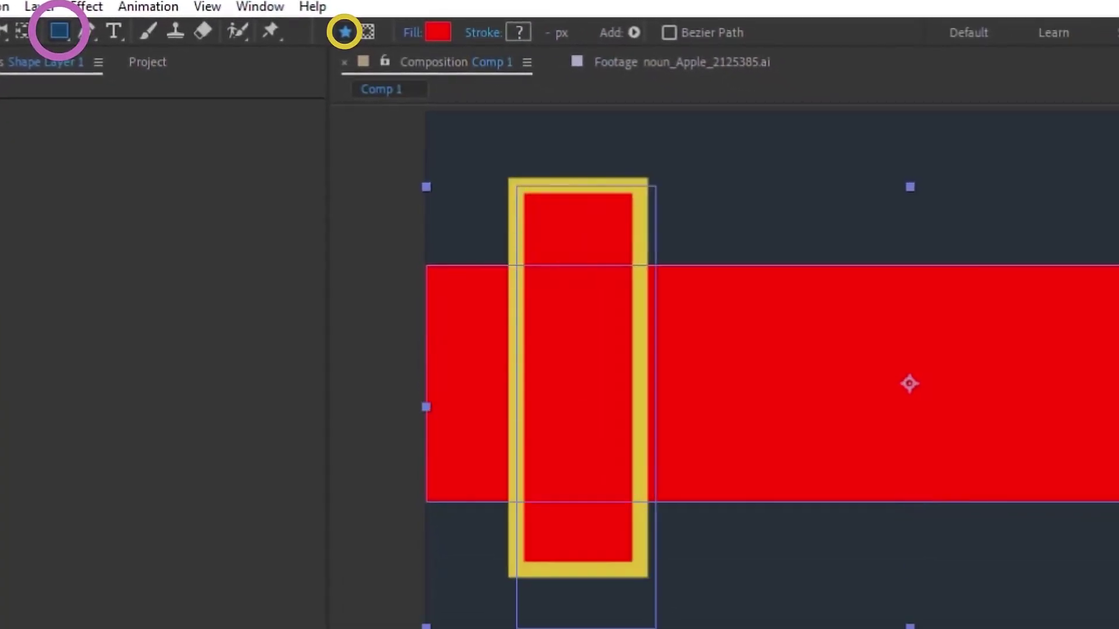
key(ctrl+z)
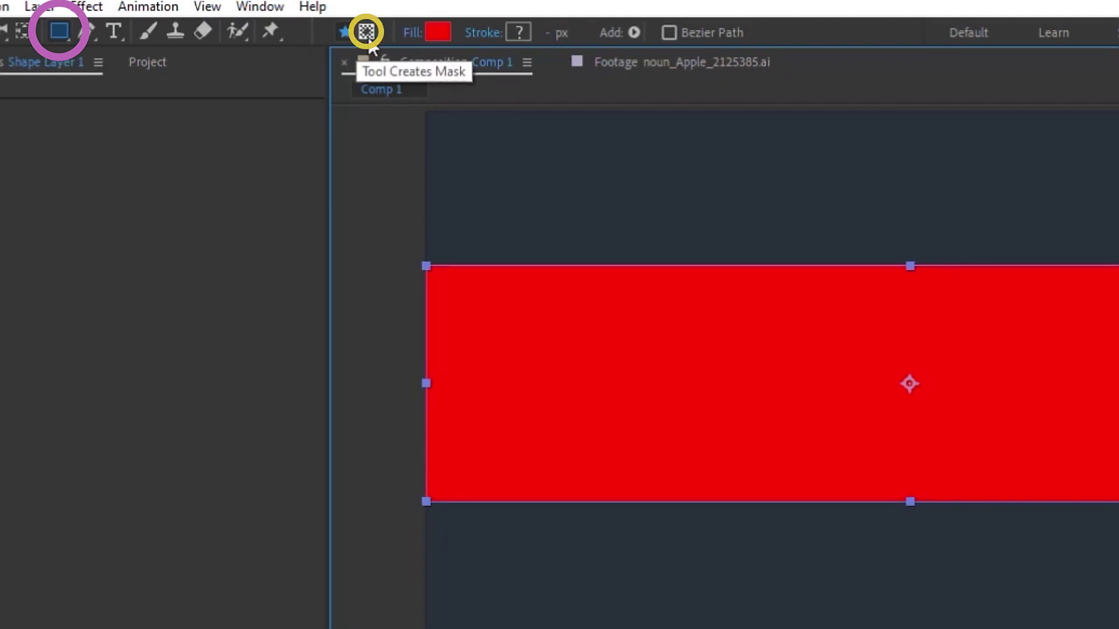
click(367, 33)
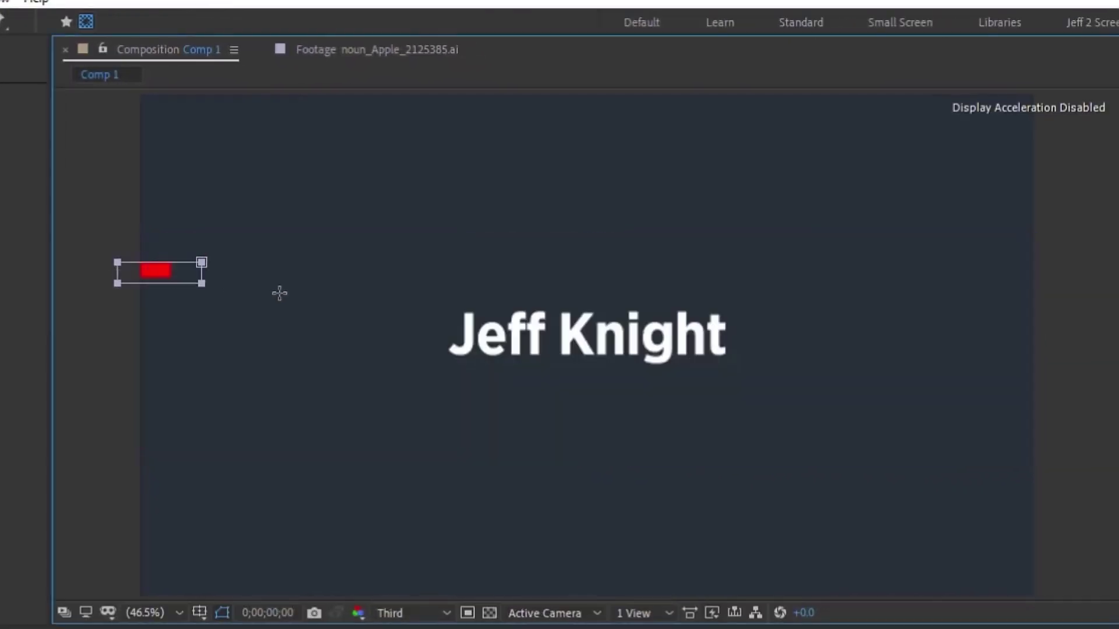
mouse_move(117, 262)
mouse_down()
mouse_move(906, 361)
mouse_move(1080, 402)
mouse_up()
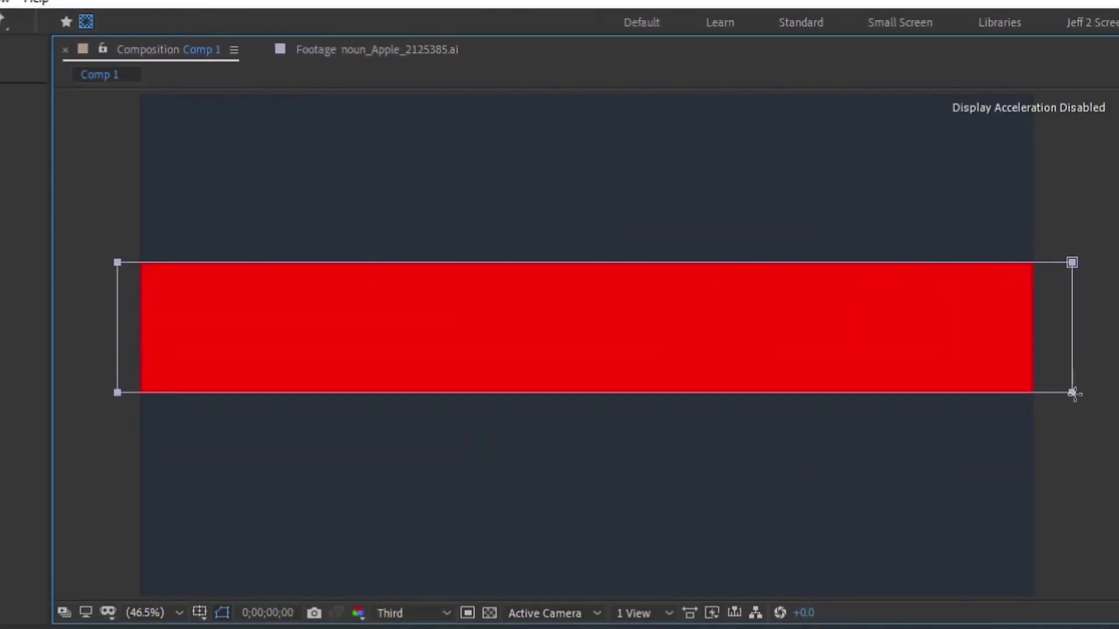
- Feather Shape Layer 1's mask by 91 px and hide the shape layer
key(f)
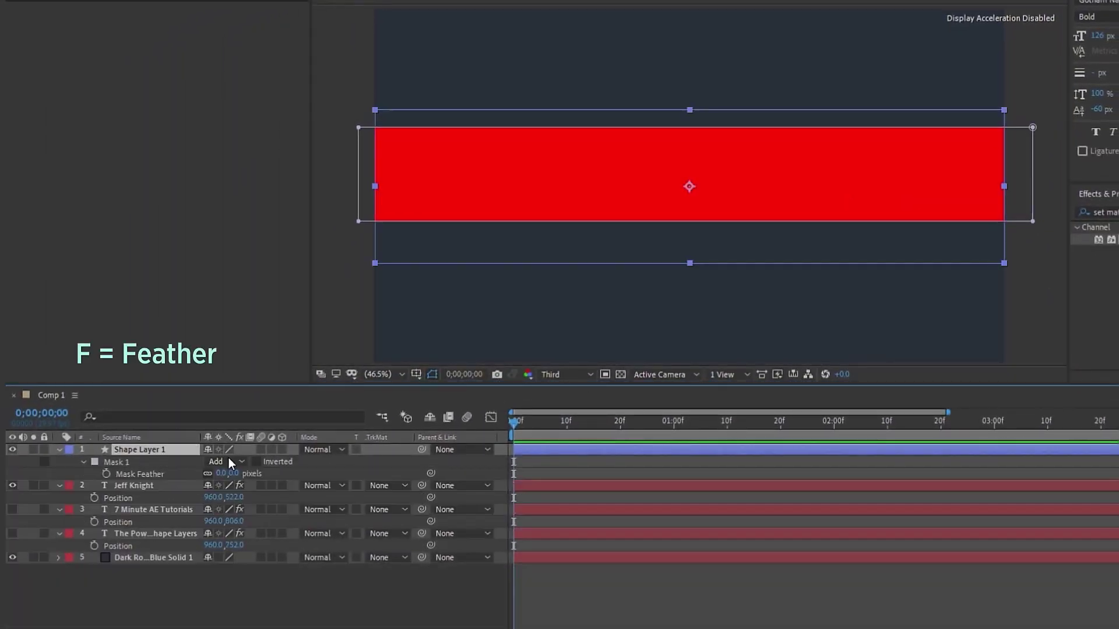
drag(232, 474, 261, 475)
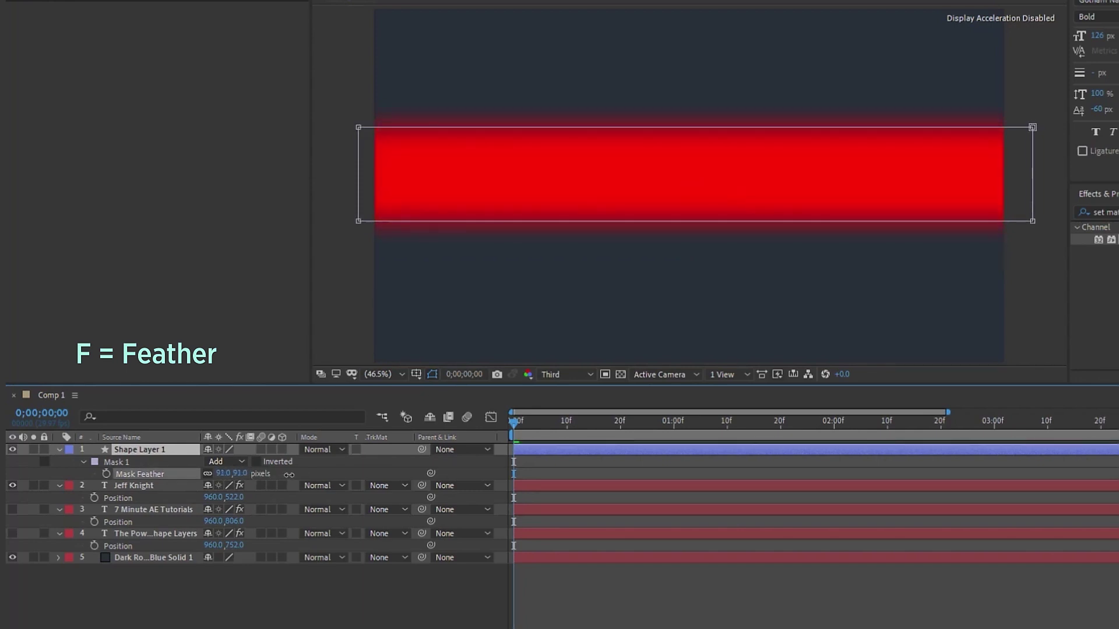
click(12, 448)
click(13, 449)
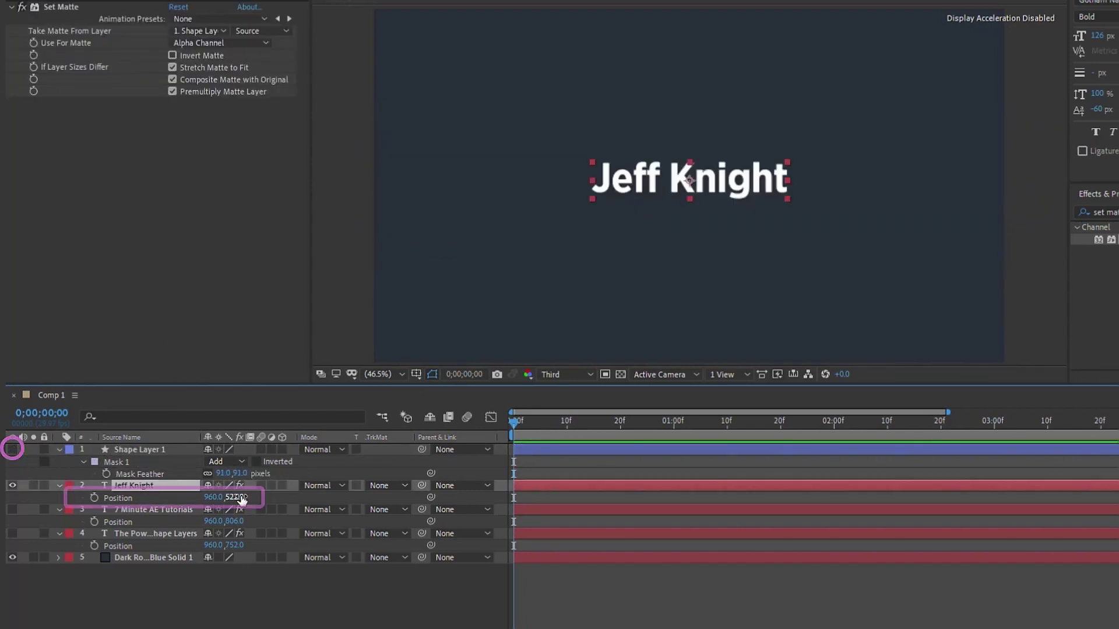
click(118, 497)
drag(232, 497, 254, 497)
drag(689, 270, 688, 190)
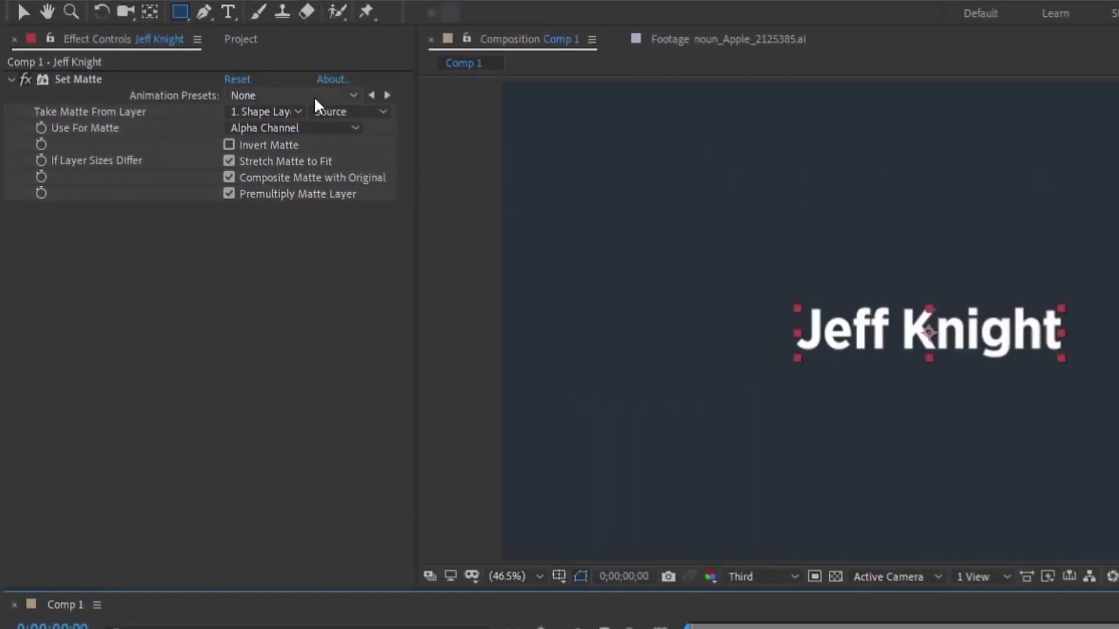
click(342, 113)
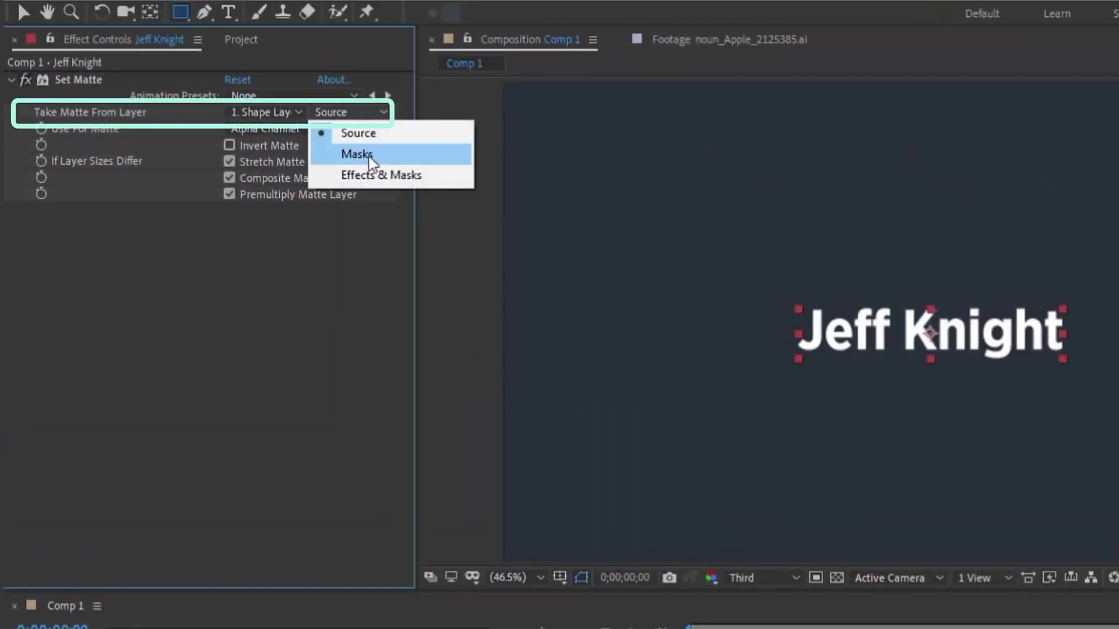
click(358, 155)
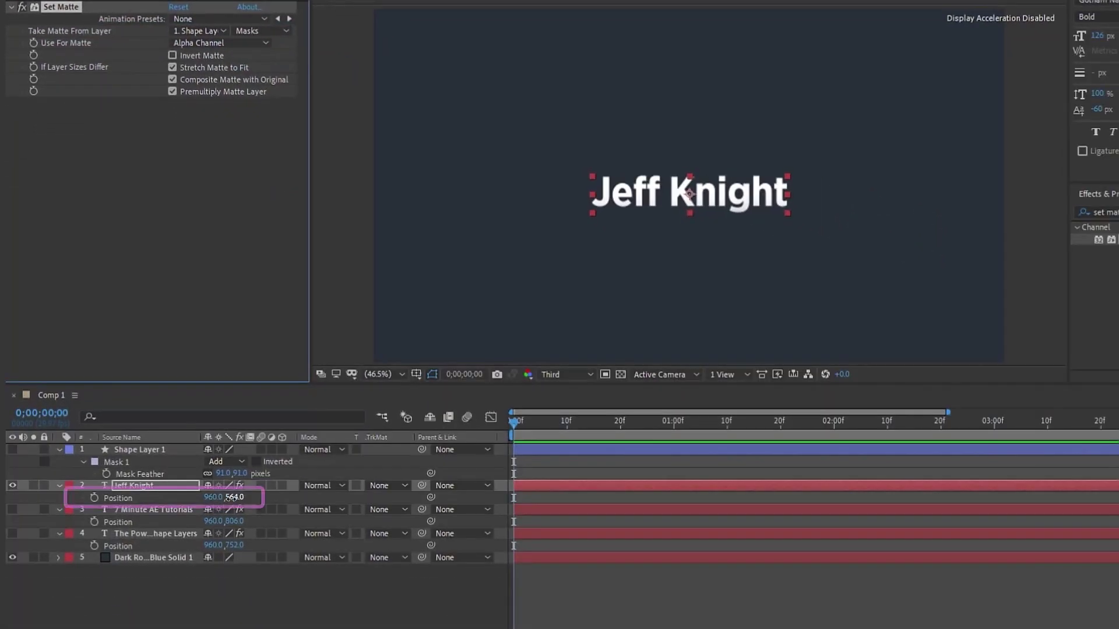
mouse_move(280, 503)
mouse_down()
mouse_move(332, 502)
mouse_move(234, 498)
mouse_up()
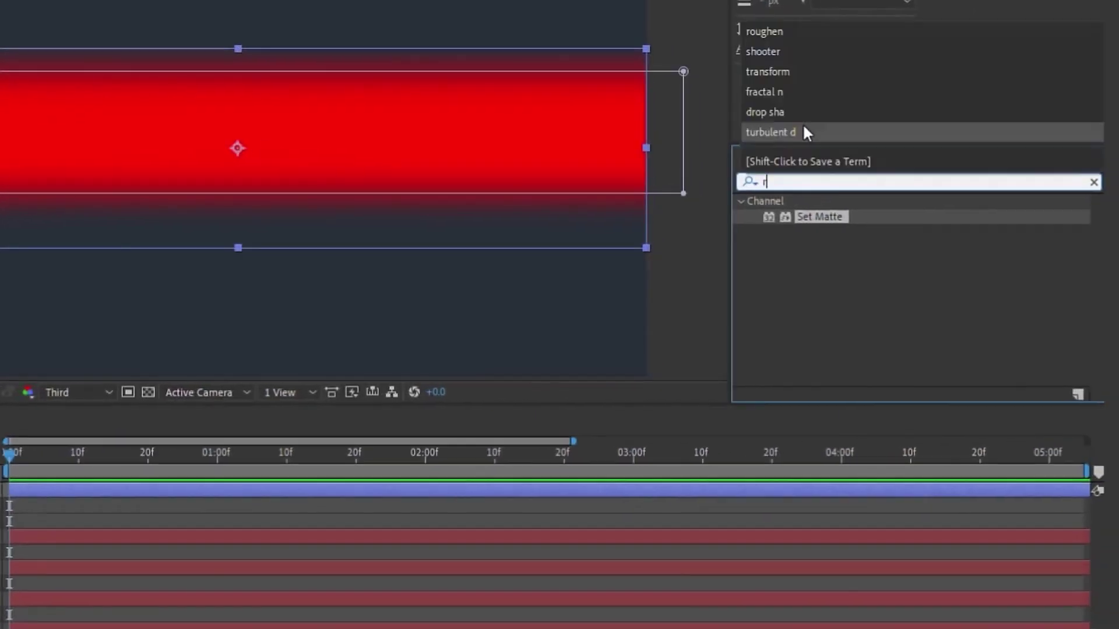
text(roughen ed)
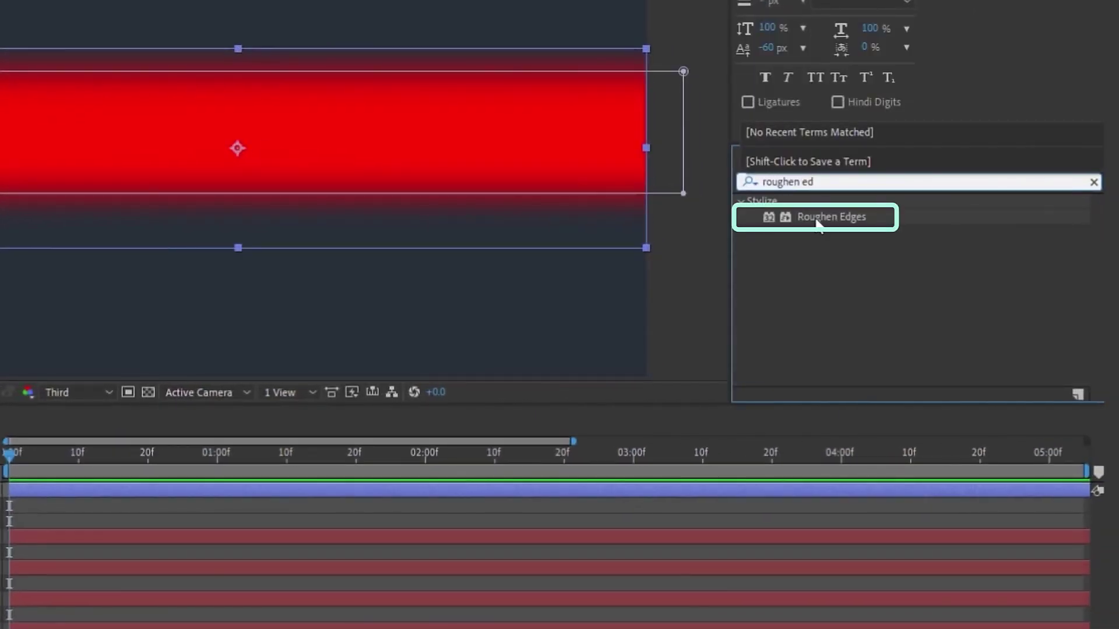
double_click(819, 218)
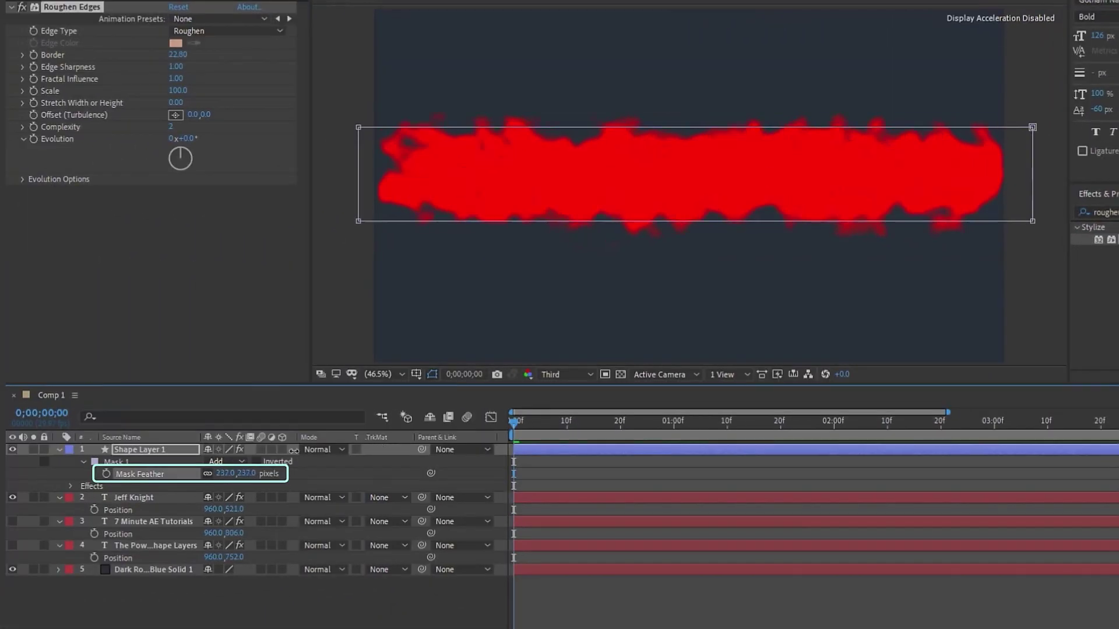
click(12, 450)
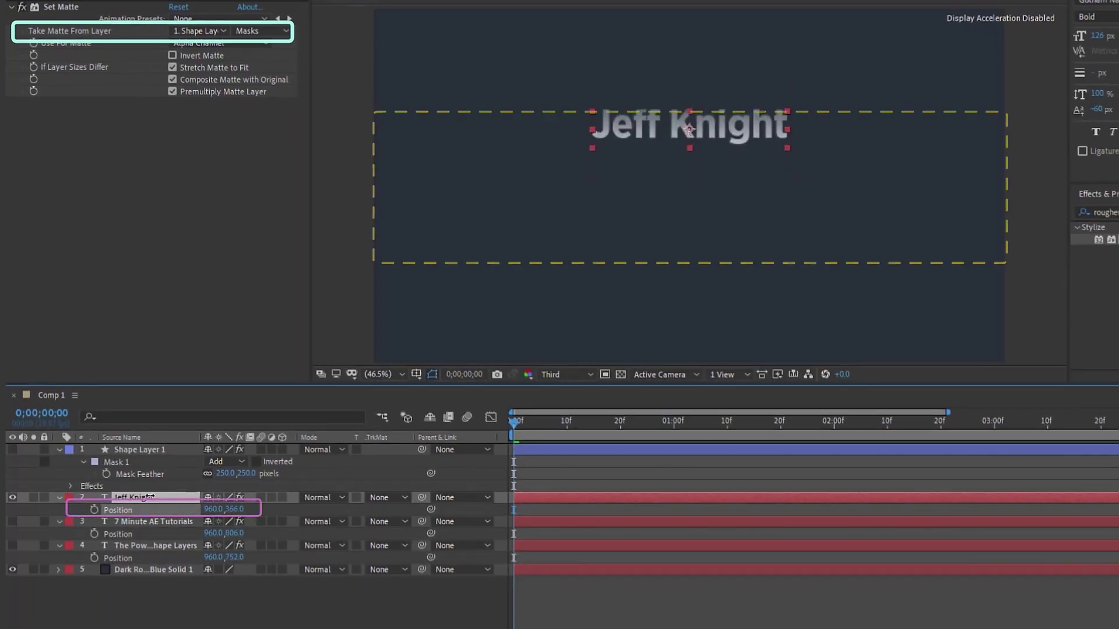
mouse_move(235, 509)
mouse_down()
mouse_move(275, 521)
mouse_move(274, 508)
mouse_up()
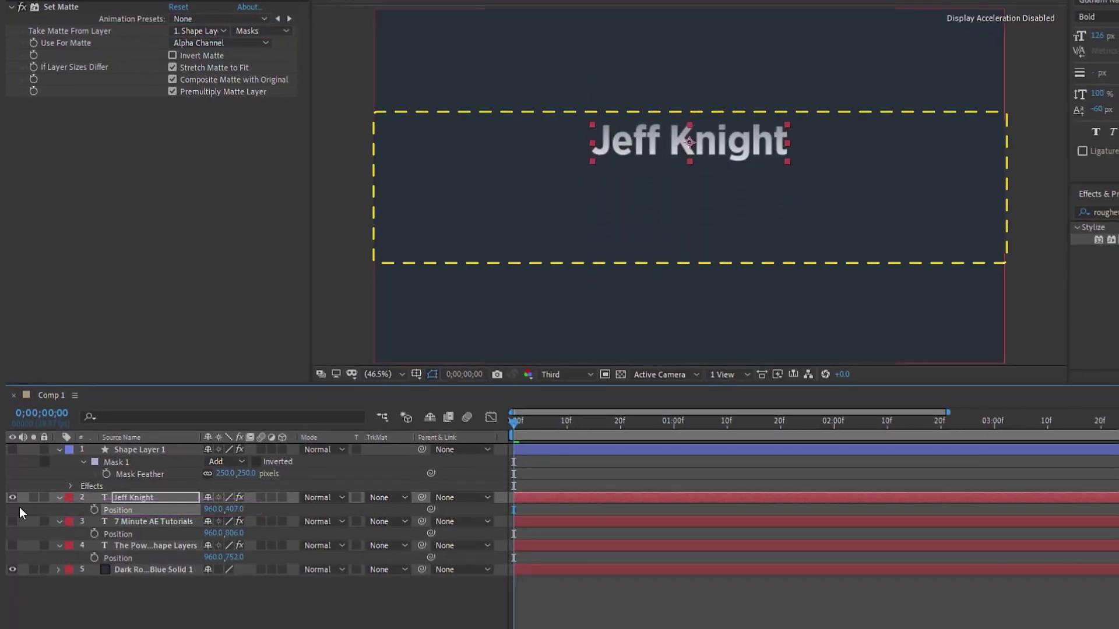
click(13, 449)
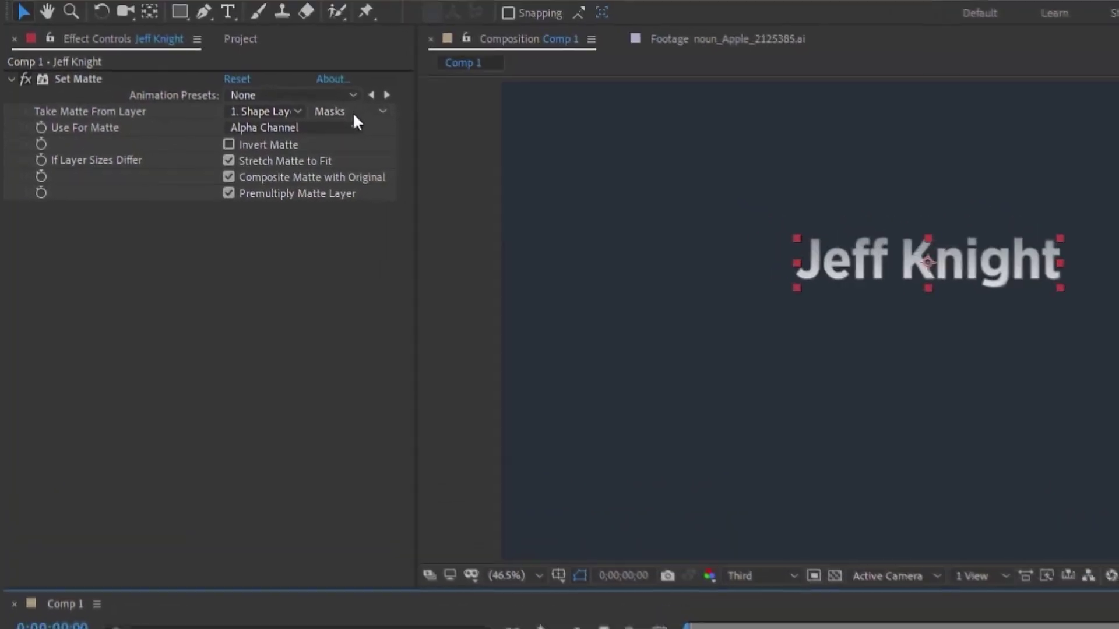
click(262, 31)
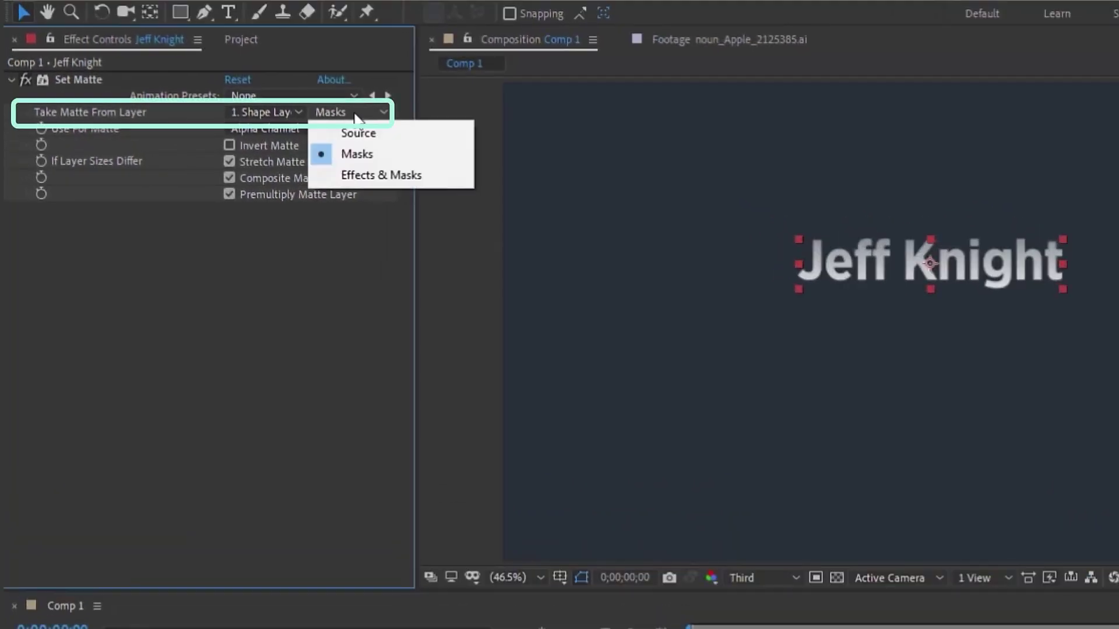
click(383, 175)
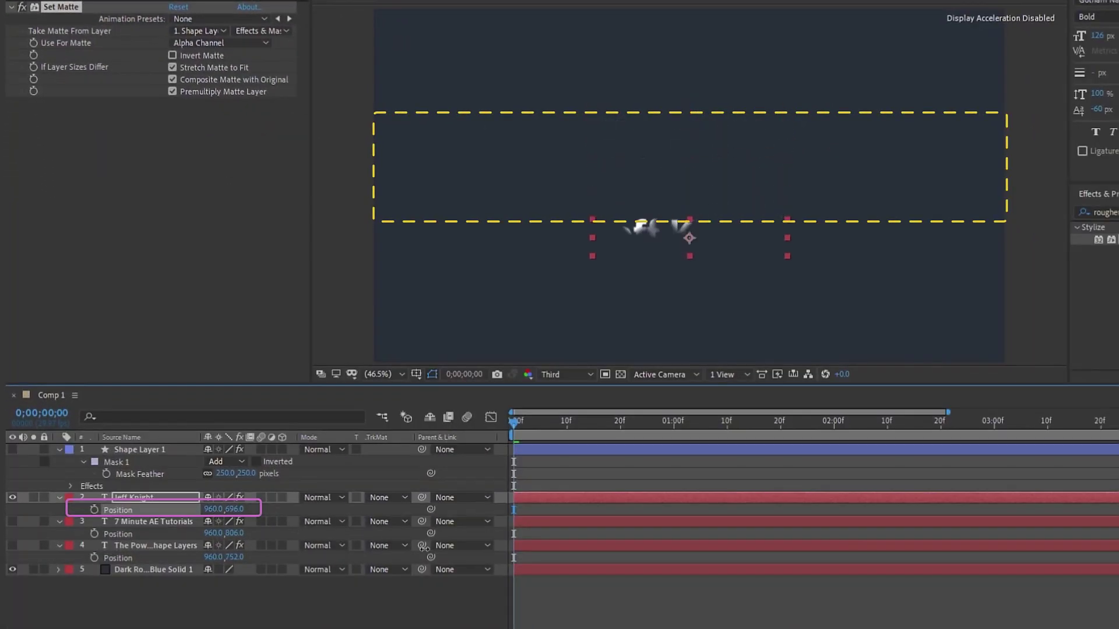
drag(234, 509, 235, 490)
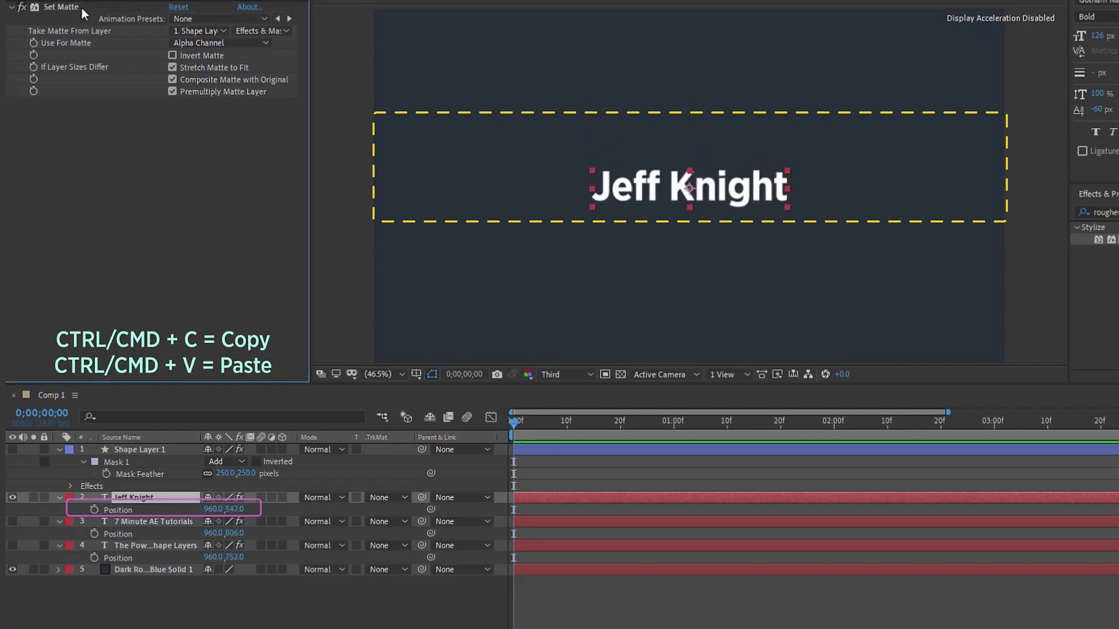
- Copy Jeff Knight's Set Matte onto the 7 Minute AE Tutorials and The Power of Shape Layers titles
click(61, 6)
key(ctrl+c)
click(159, 545)
shift+click(152, 521)
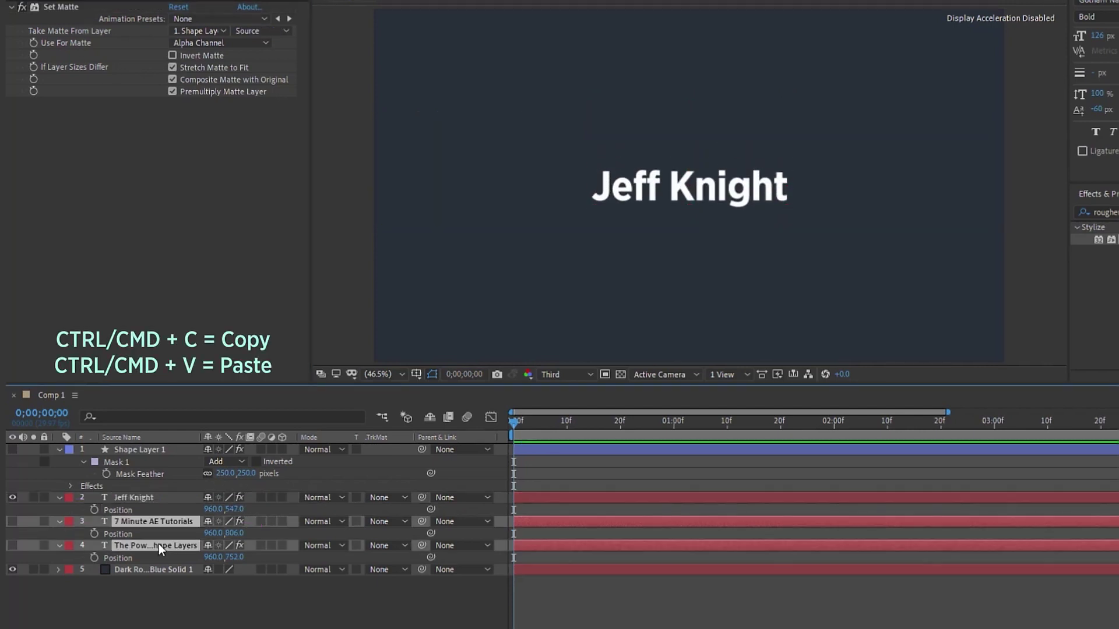
key(ctrl+v)
- Set 7 Minute AE Tutorials' matte to Masks and move that title down into the band
click(140, 521)
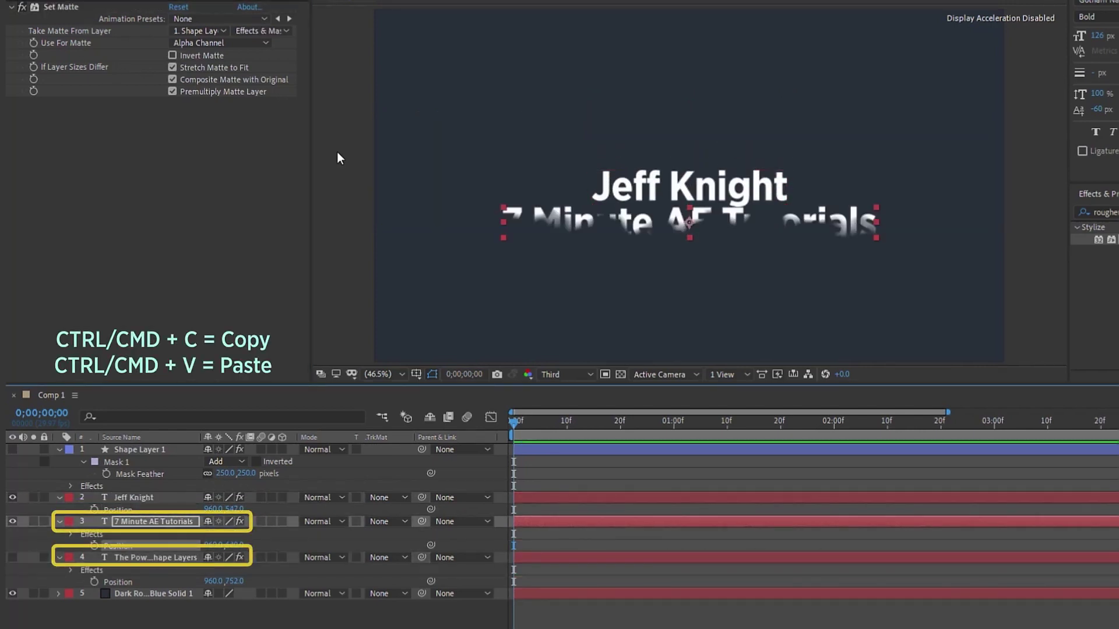
click(261, 31)
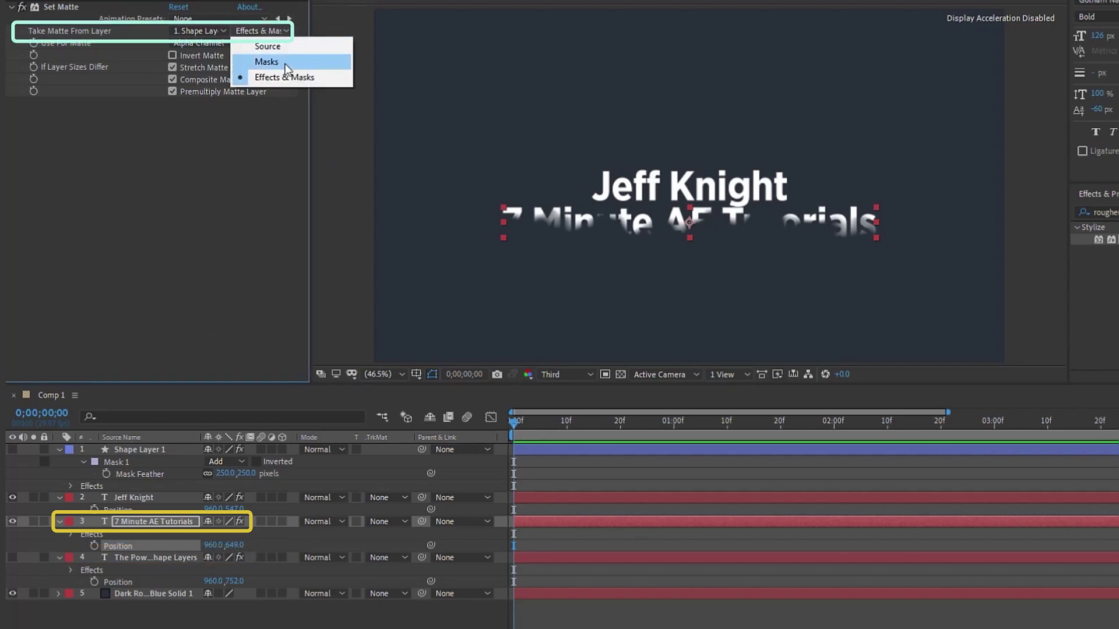
click(287, 64)
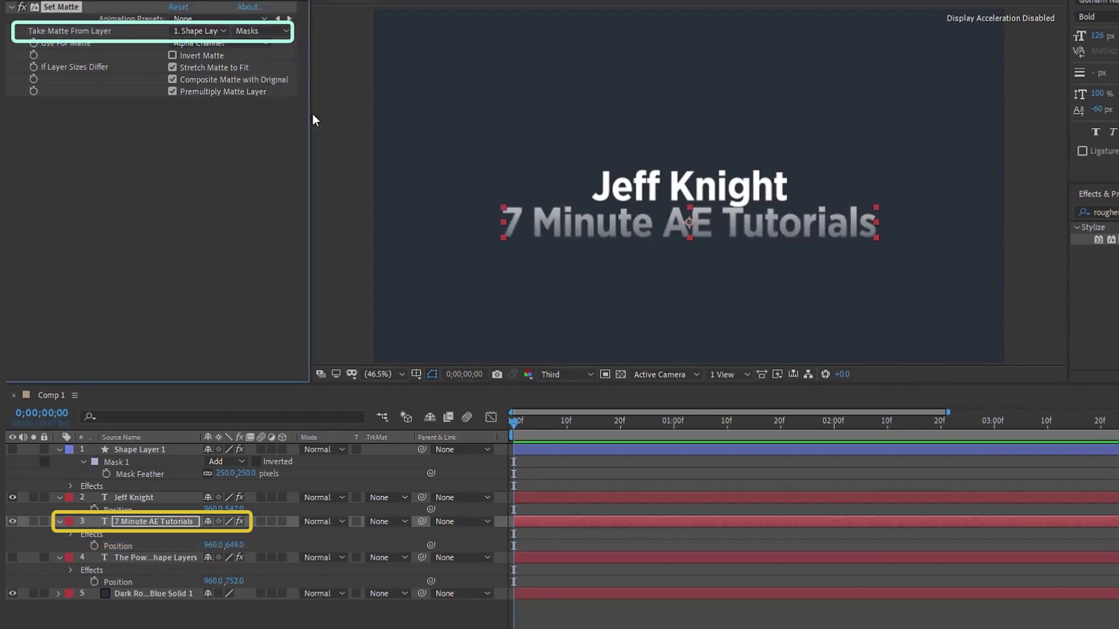
drag(229, 546, 299, 547)
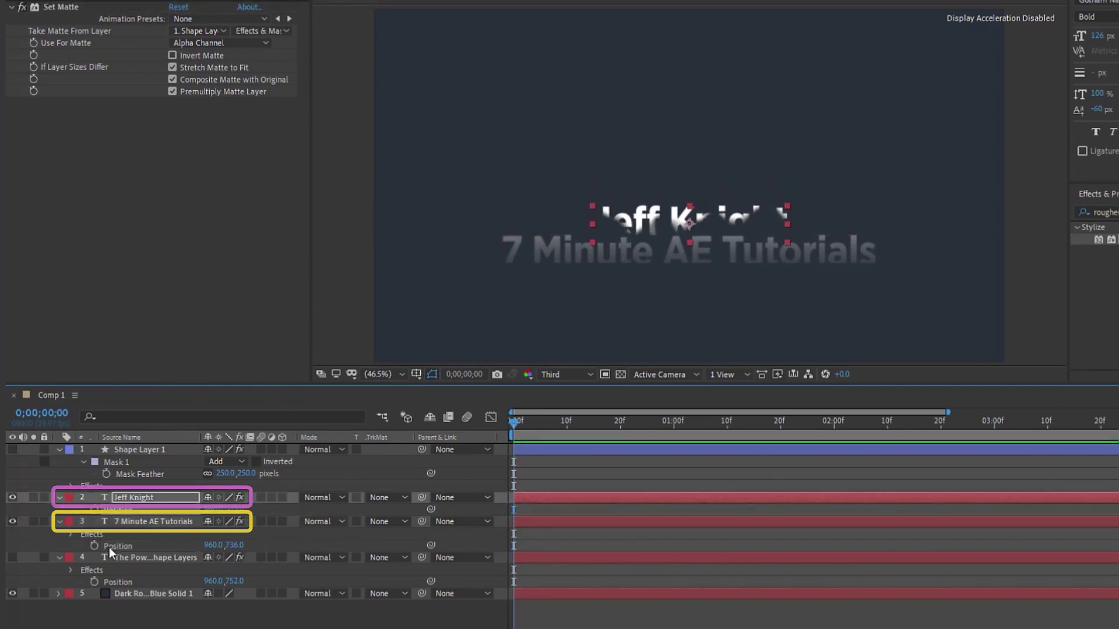
- Set The Power of Shape Layers' matte to Source and nudge it to 960,410
click(153, 558)
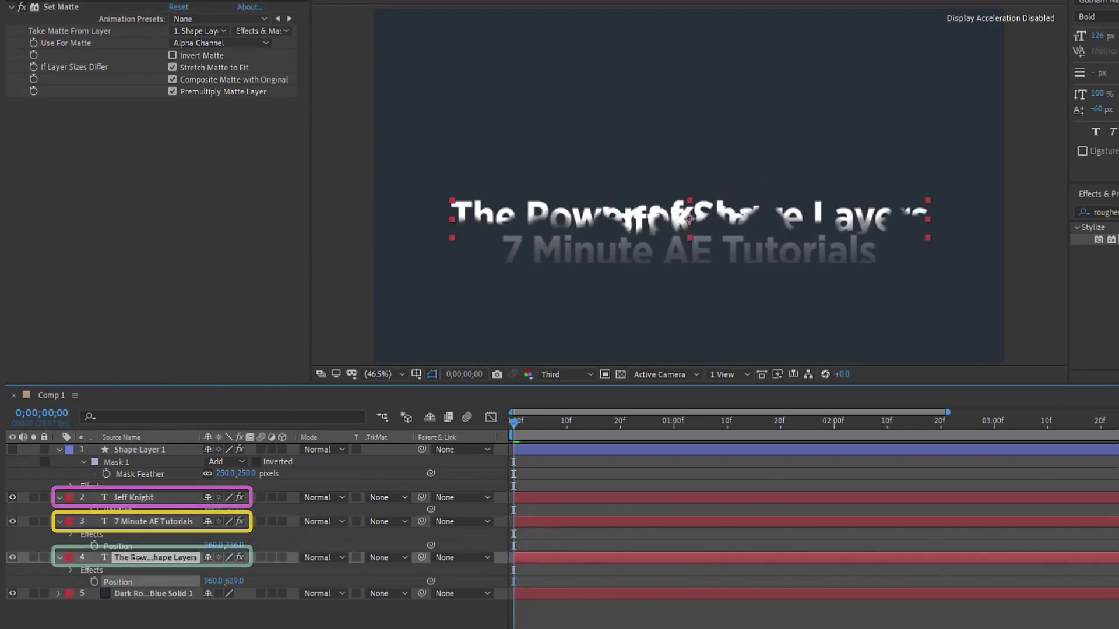
click(260, 31)
click(268, 46)
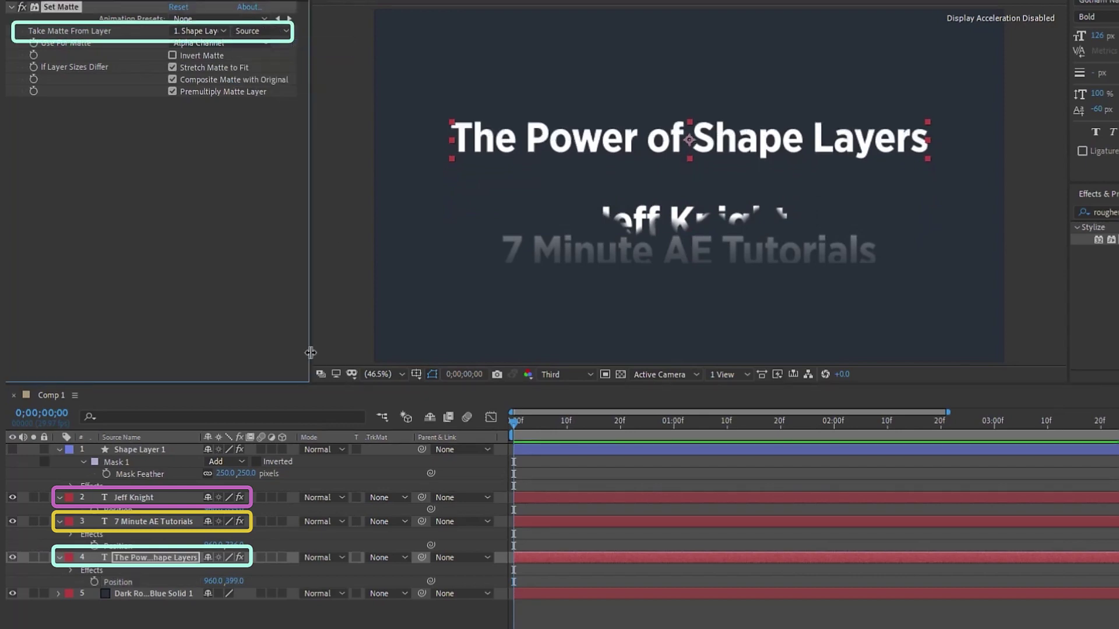
drag(233, 581, 253, 571)
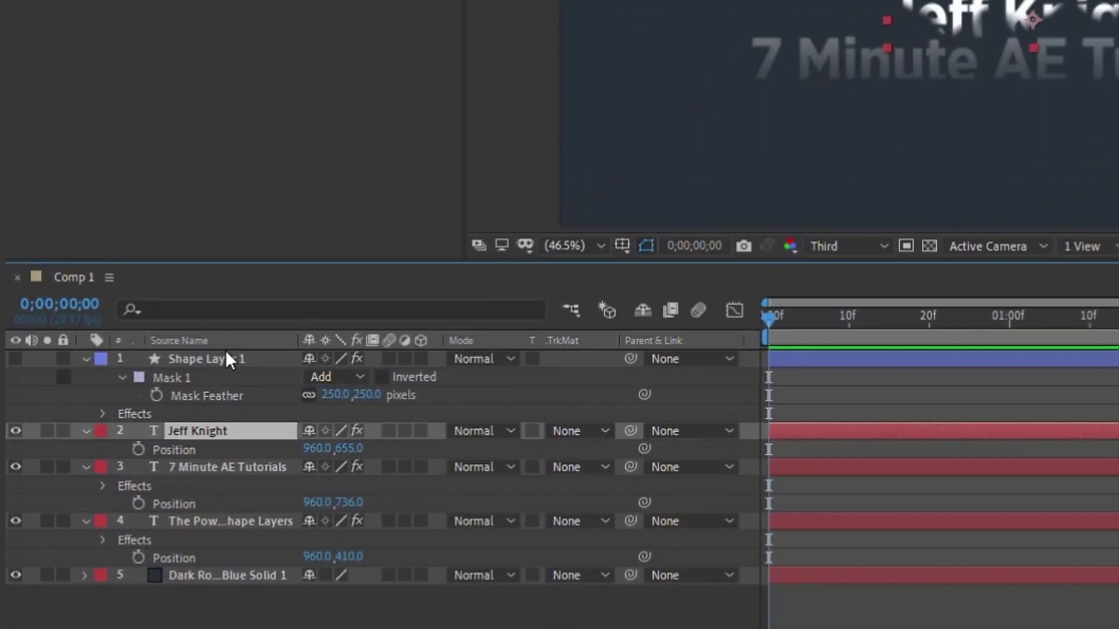
click(226, 358)
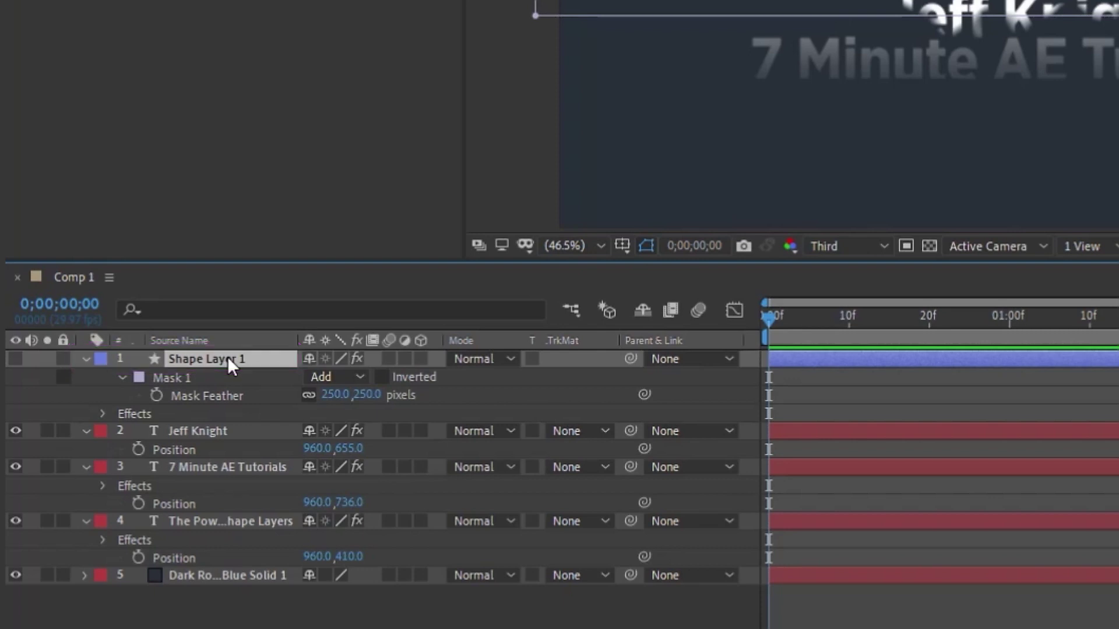
- Hide the three text layers, show Shape Layer 1, and delete its Mask 1 leaving a red rectangle
drag(227, 358, 274, 296)
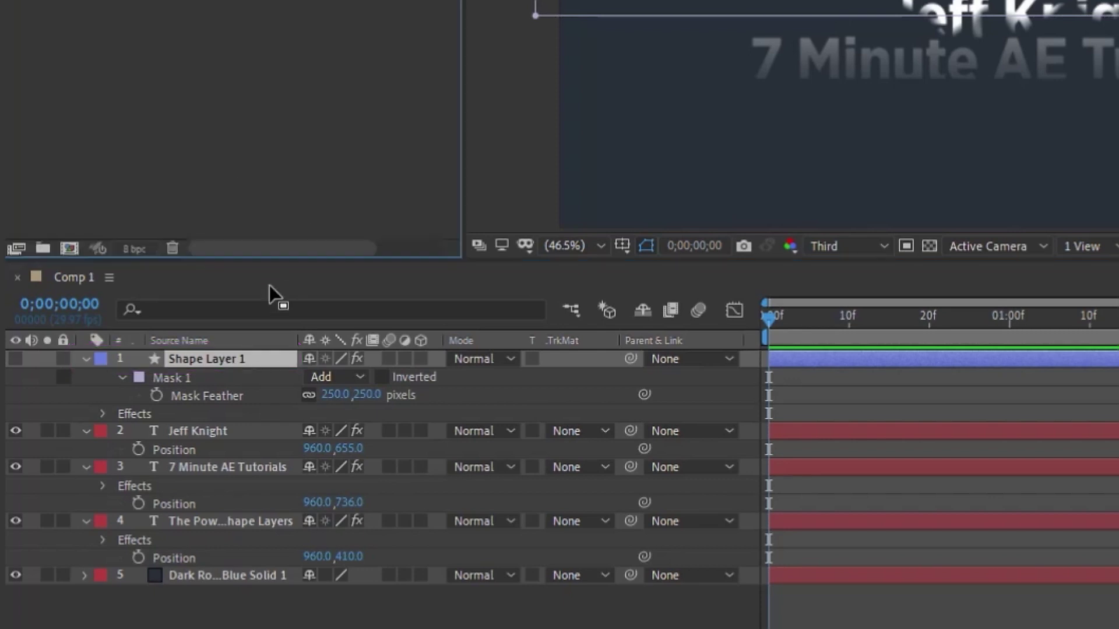
drag(16, 431, 15, 522)
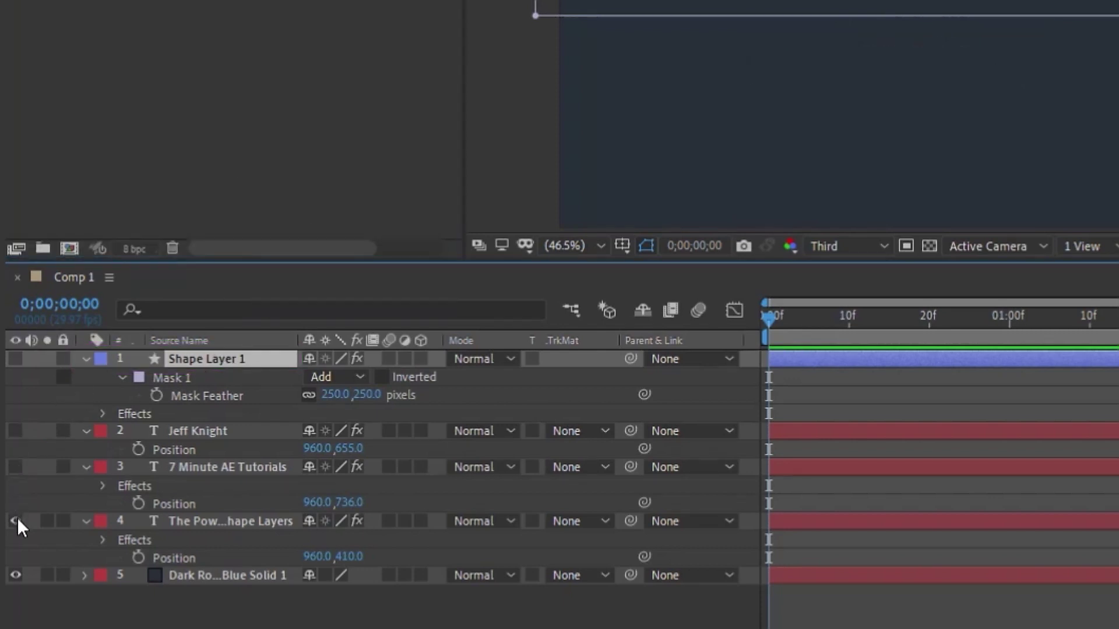
click(15, 360)
click(186, 378)
key(Delete)
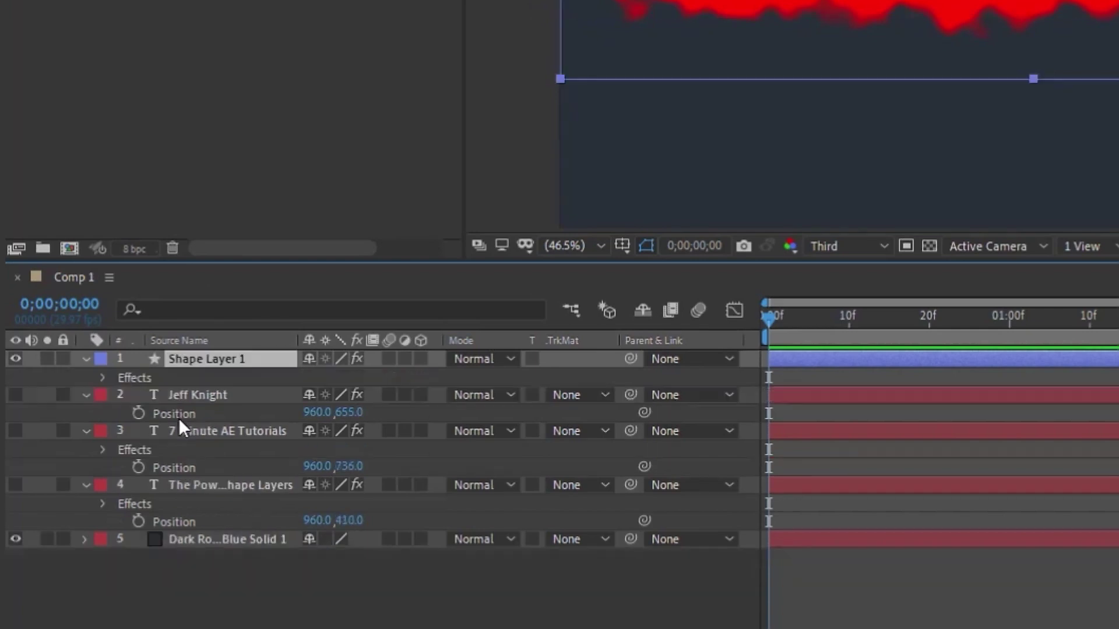
- Collapse the layers' properties and drag Skies0316_M.jpg from the Project panel into Comp 1
click(175, 377)
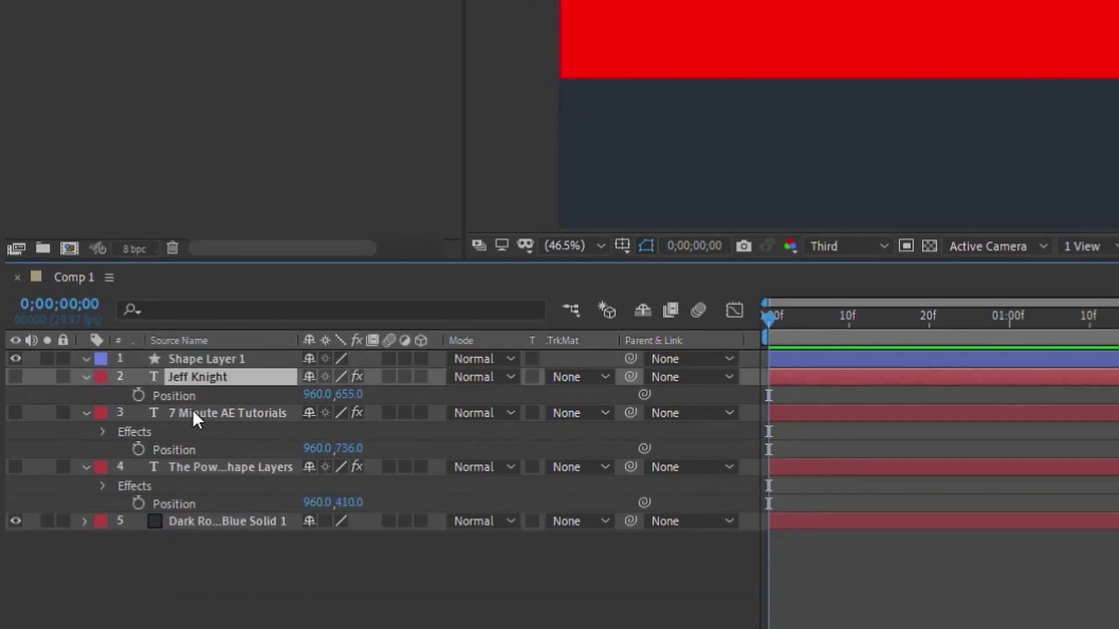
click(84, 376)
click(86, 412)
click(61, 132)
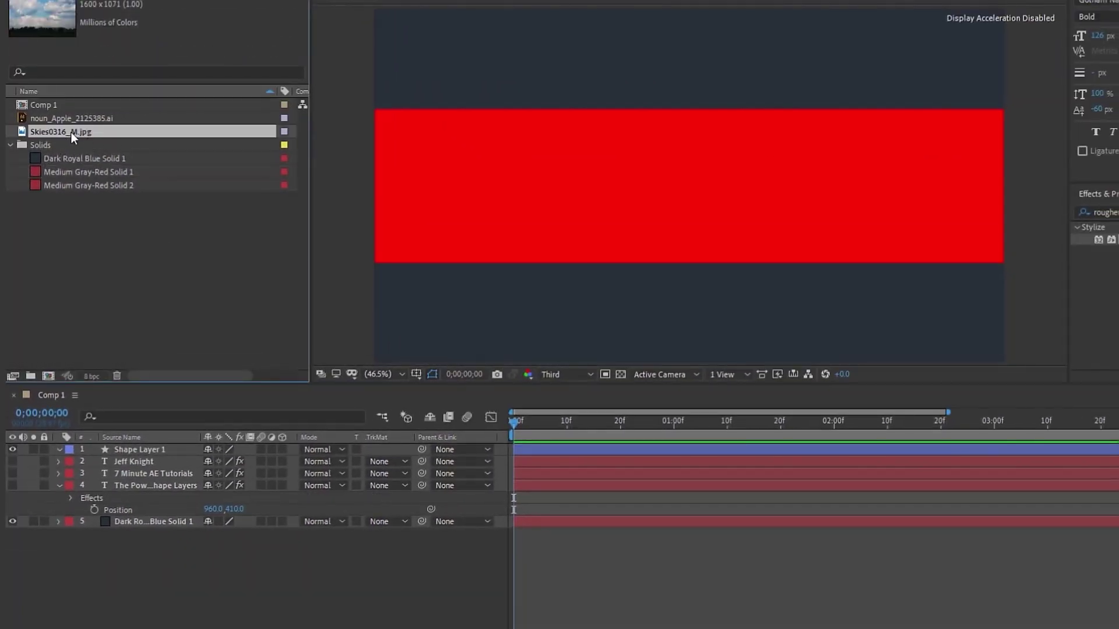
drag(135, 464, 136, 468)
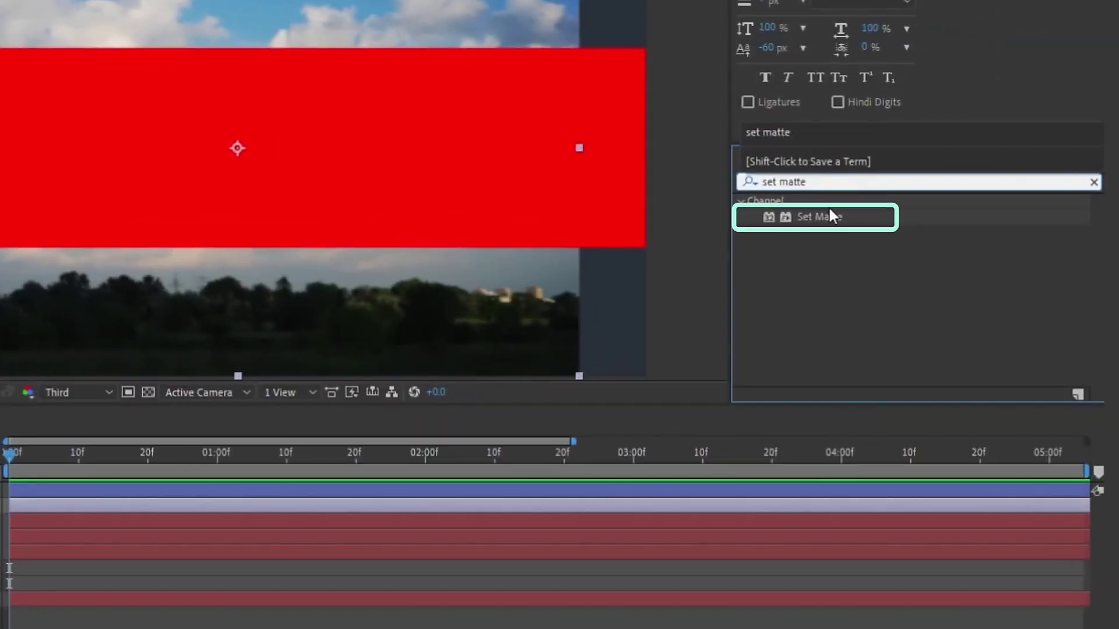
- Apply Set Matte to the sky photo taking matte from Shape Layer 1, hide the shape, and move the sky lower
double_click(816, 217)
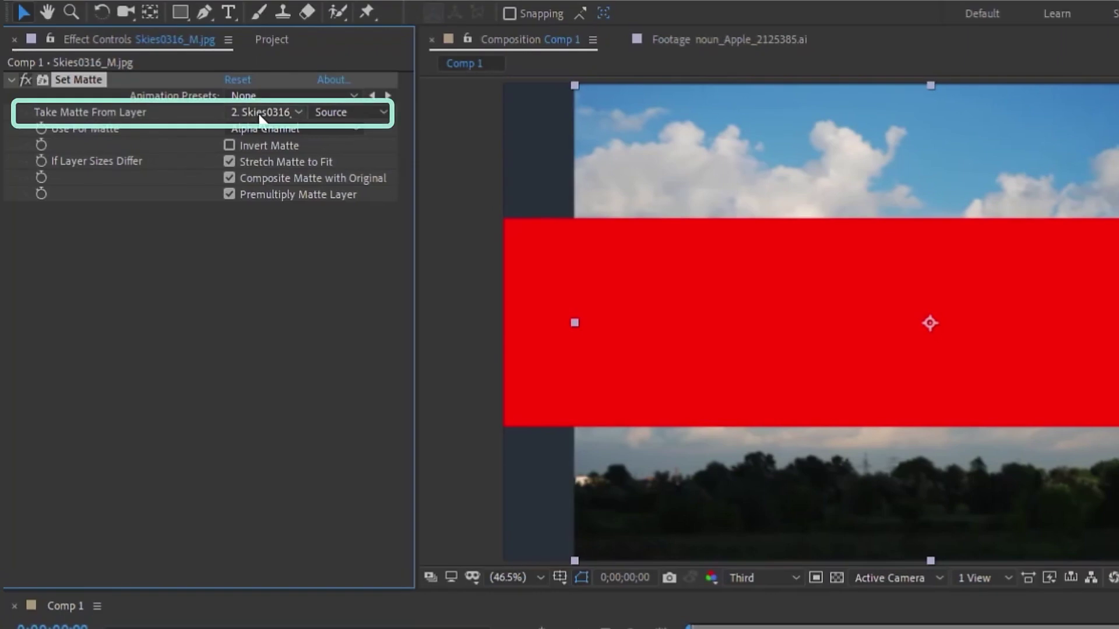
click(262, 112)
click(297, 160)
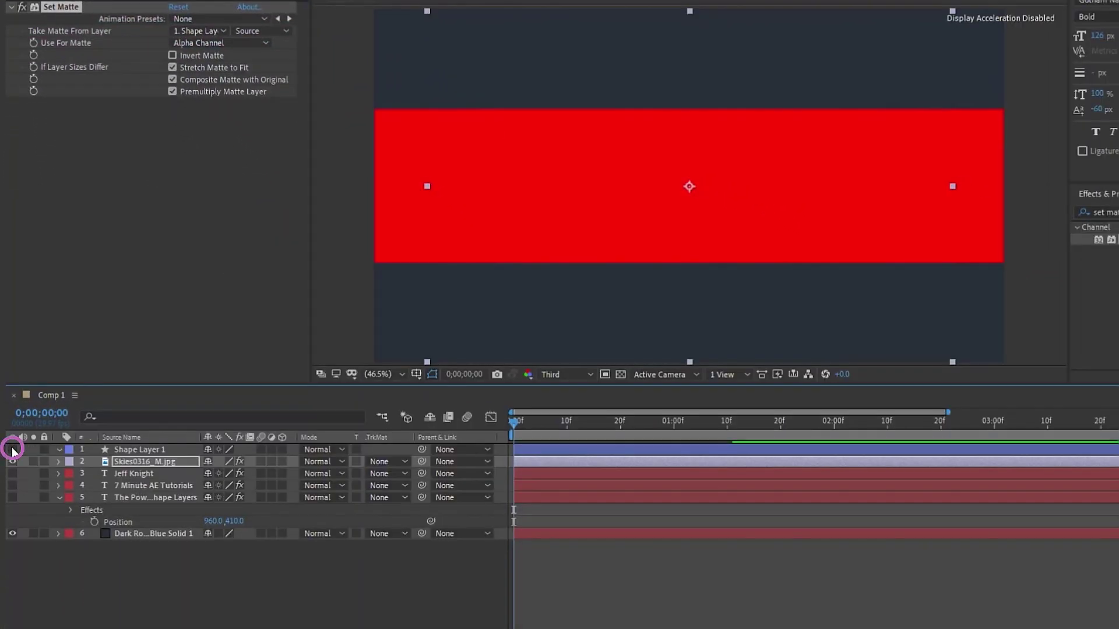
click(13, 449)
key(p)
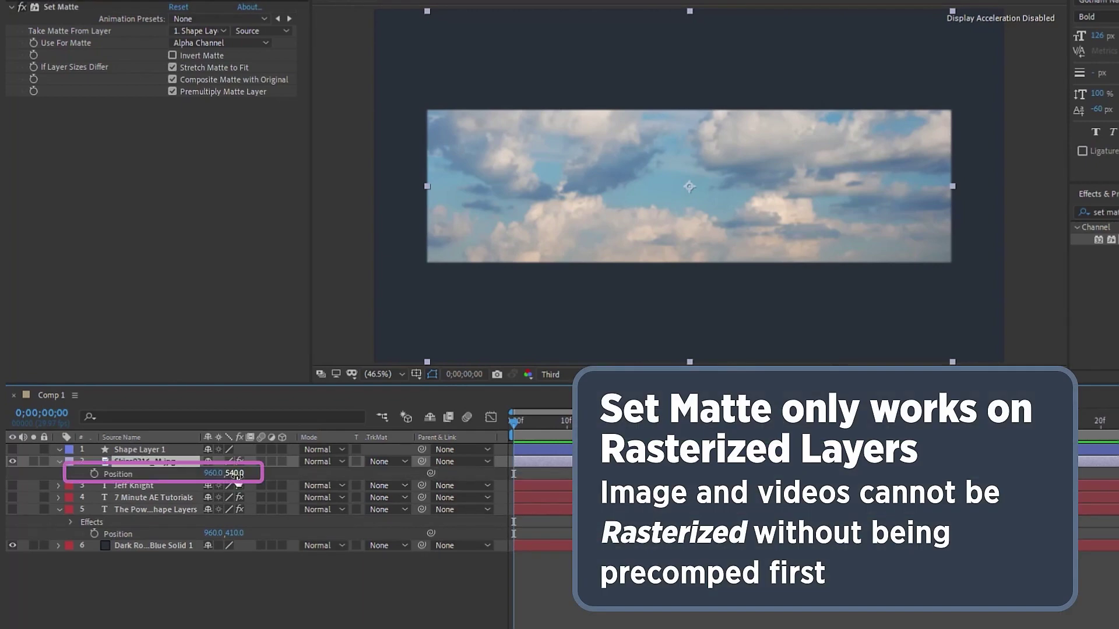
mouse_move(234, 472)
mouse_down()
mouse_move(262, 473)
mouse_move(262, 422)
mouse_move(552, 392)
mouse_up()
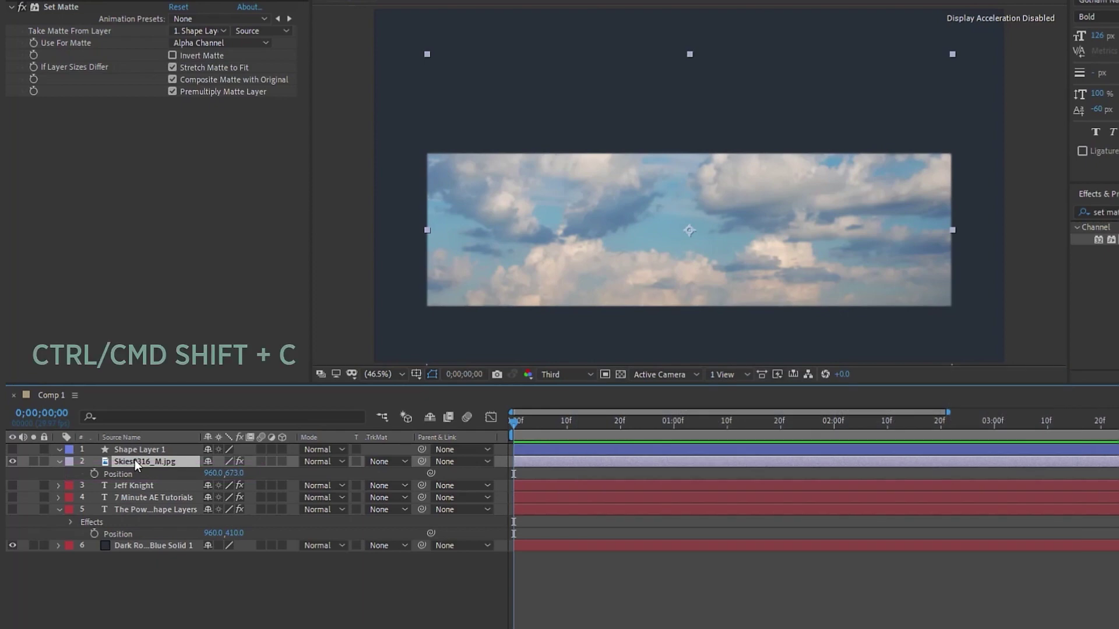
- Precompose the sky leaving attributes in Comp 1, collapse transformations, and slide it within the band
key(ctrl+shift+c)
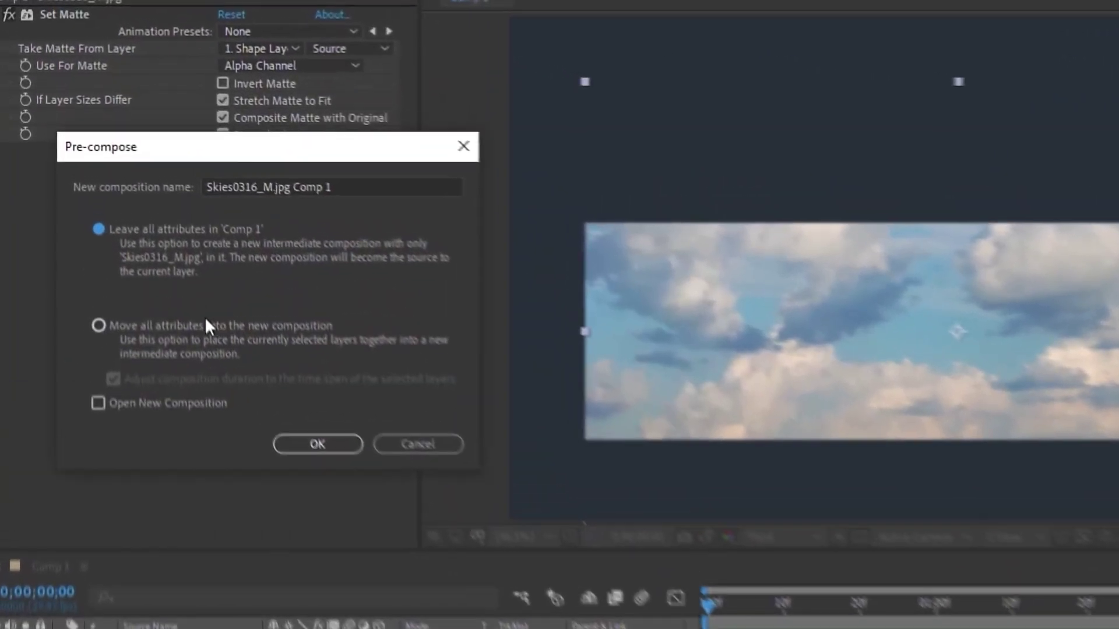
click(201, 333)
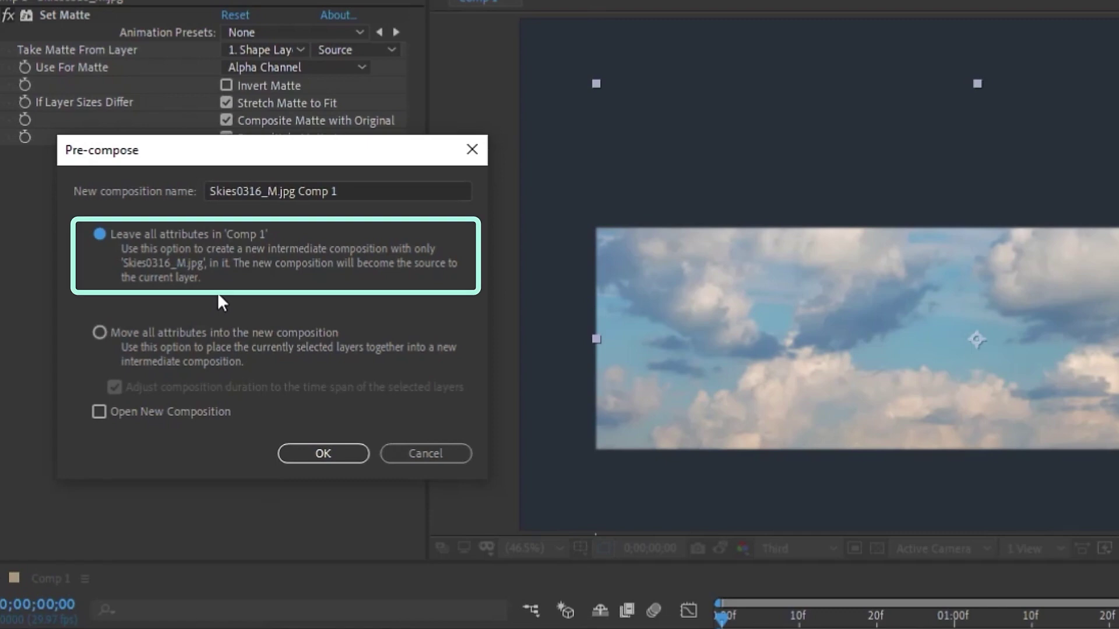
key(Return)
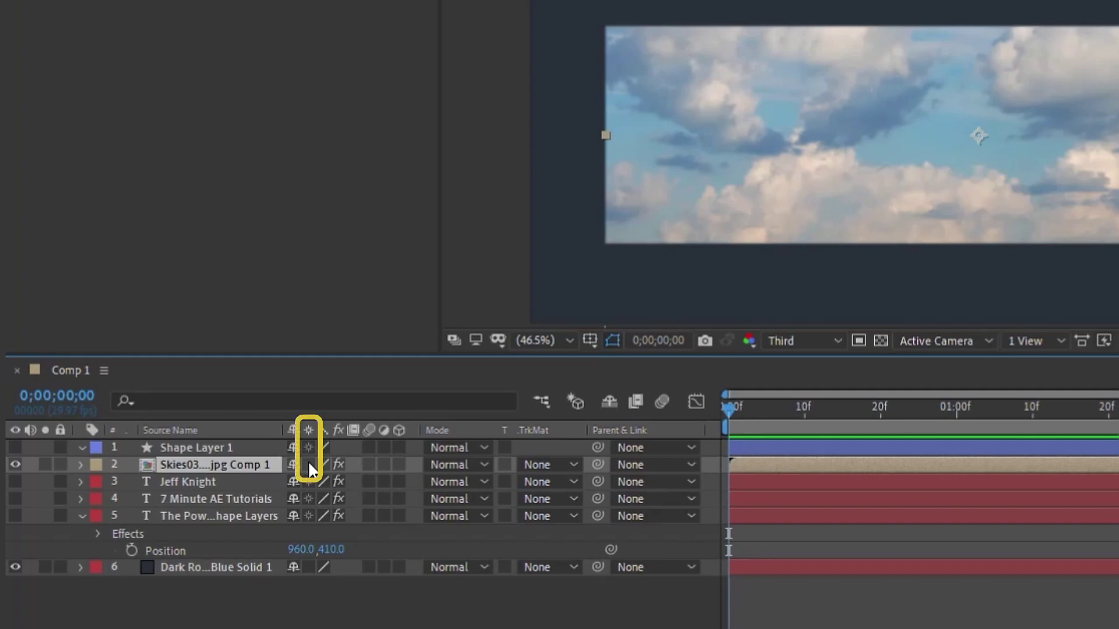
click(309, 464)
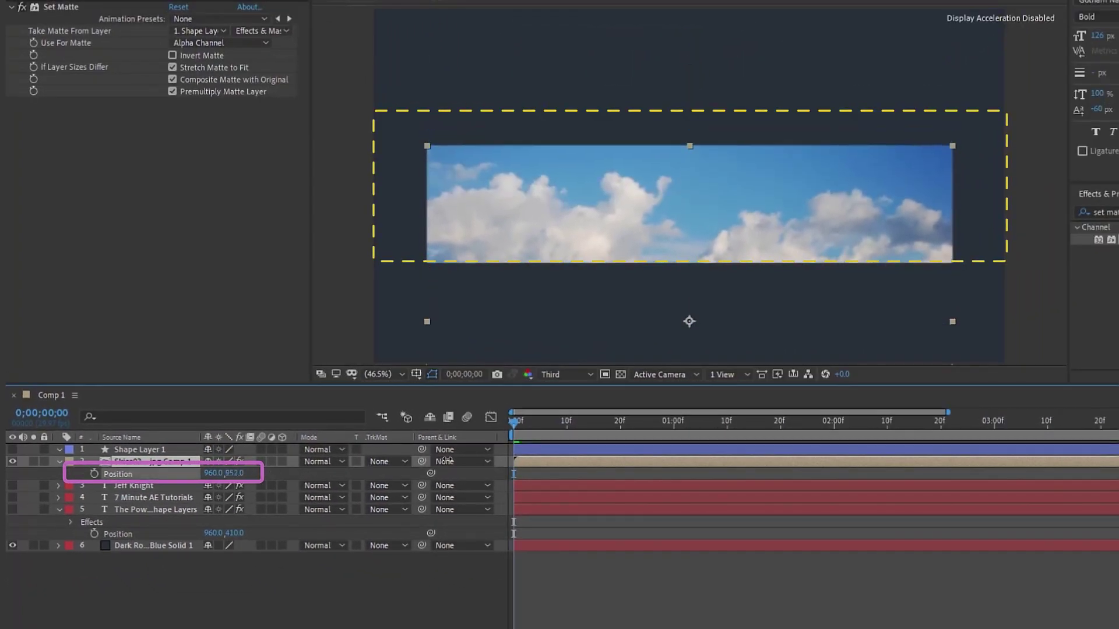
mouse_move(235, 473)
mouse_down()
mouse_move(285, 448)
mouse_move(289, 420)
mouse_up()
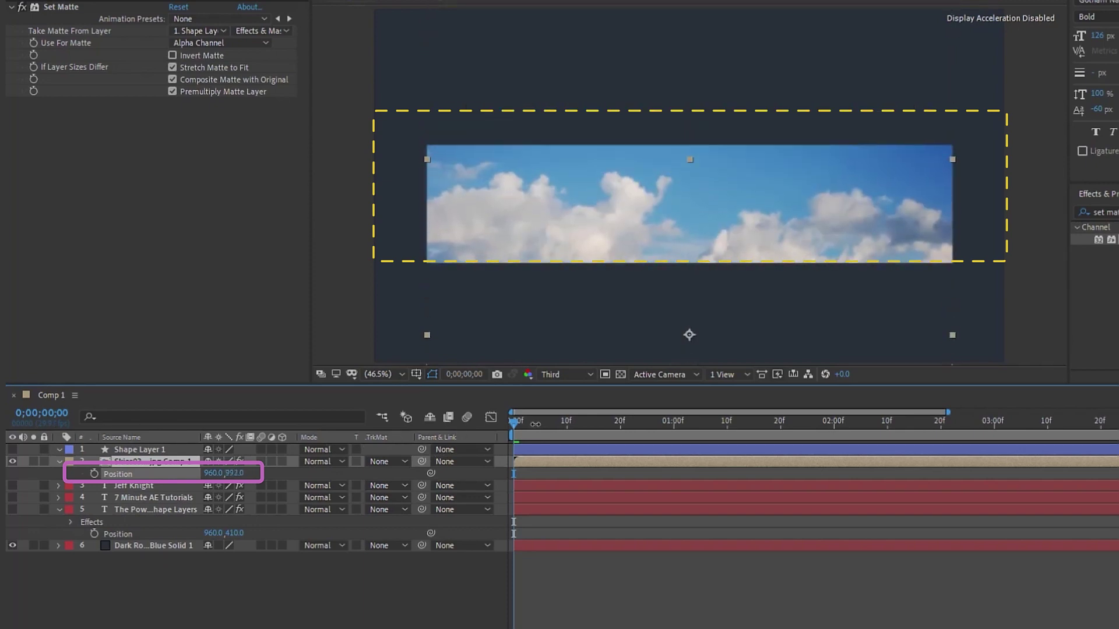
drag(234, 472, 271, 507)
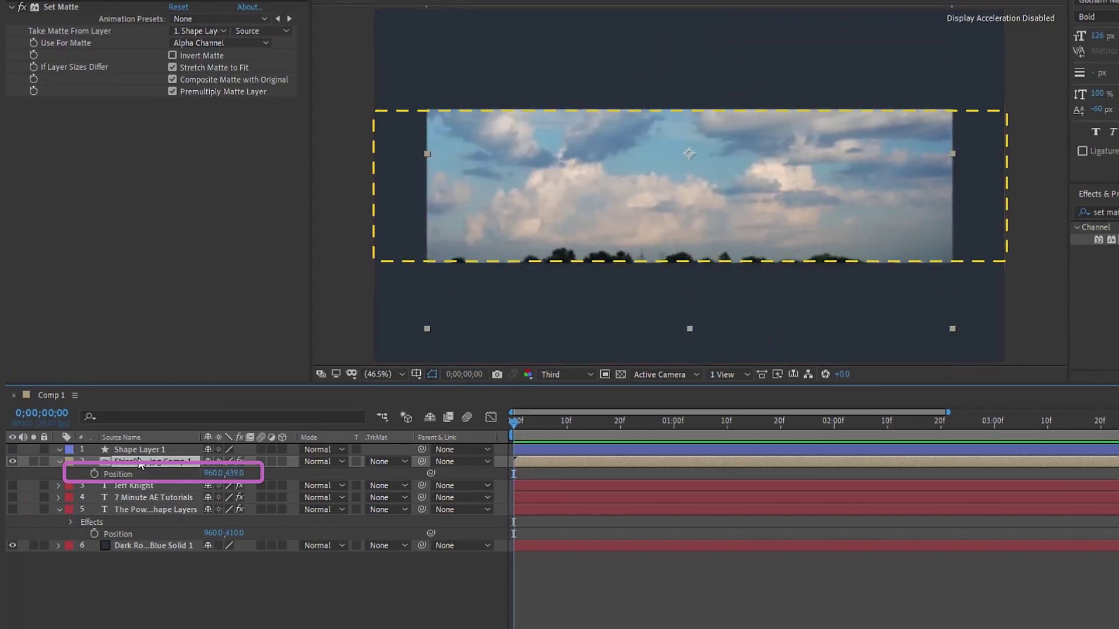
- Undo and re-precompose the sky moving all attributes into the new comp, then position it at 960,427
key(ctrl+shift+c)
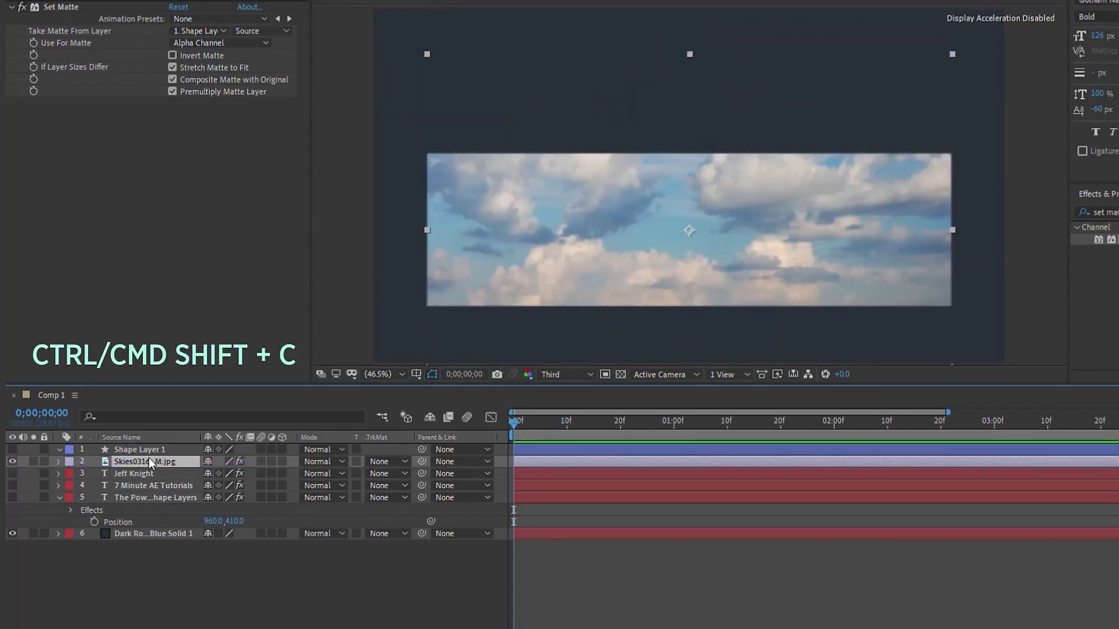
key(ctrl+shift+c)
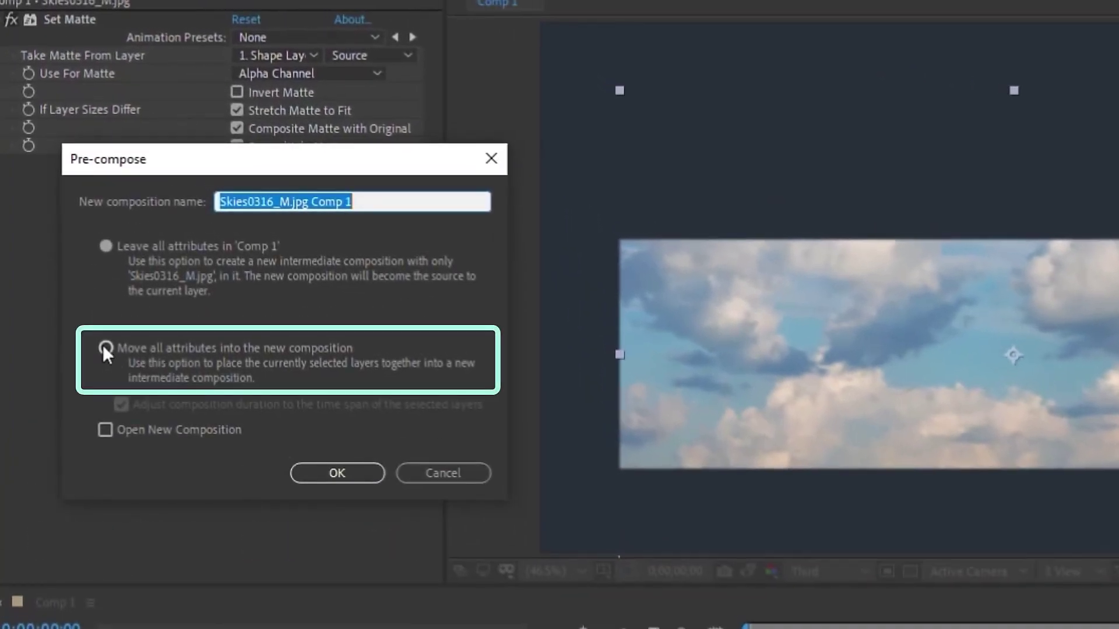
click(104, 347)
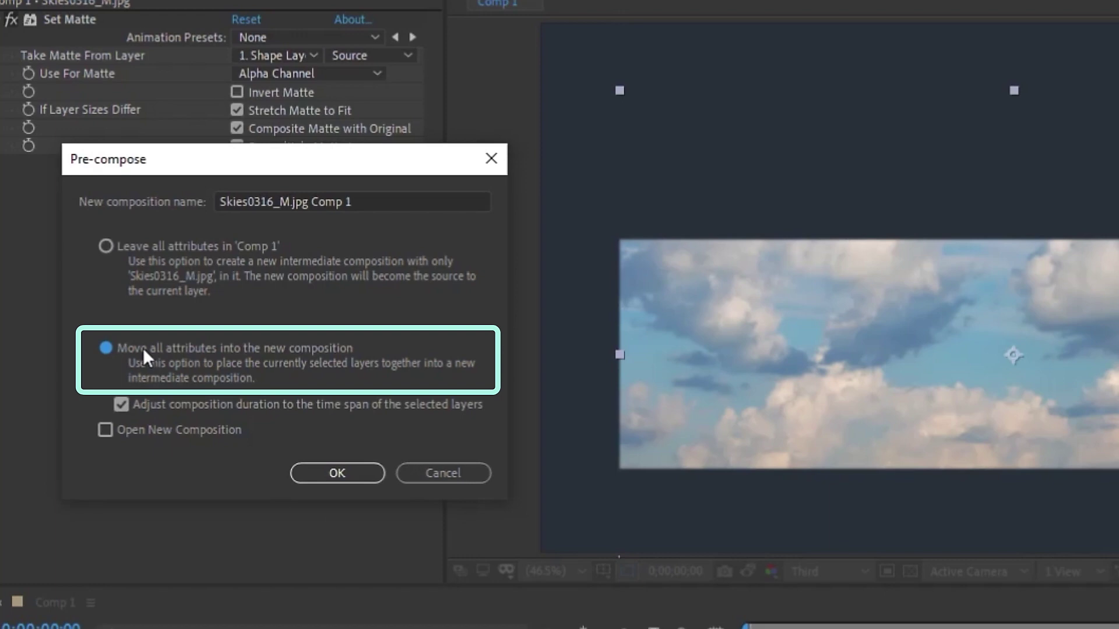
click(337, 473)
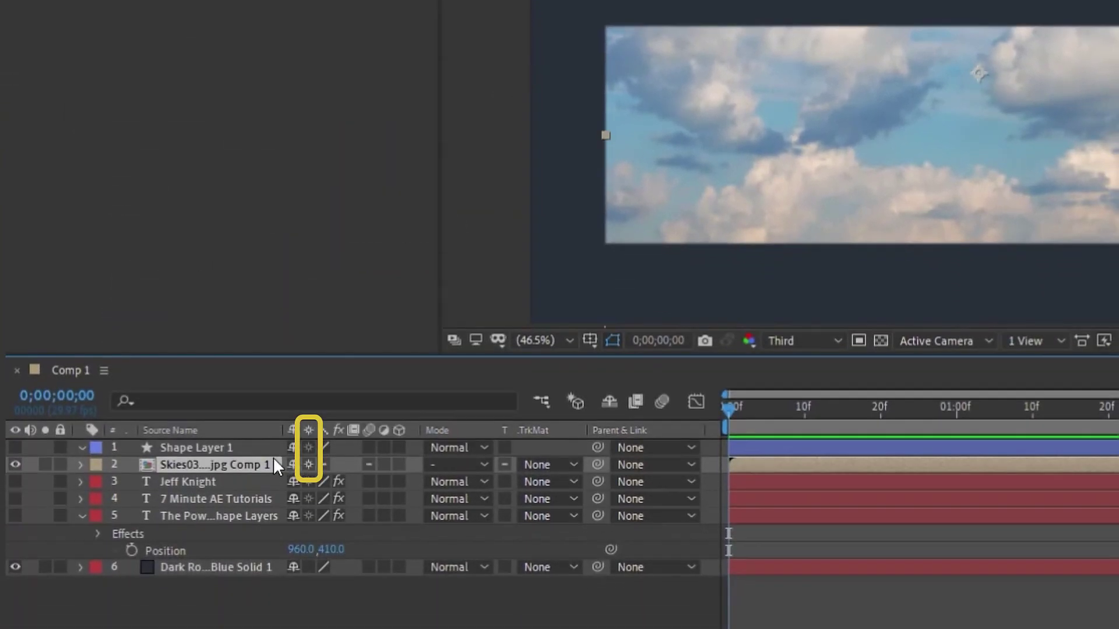
key(p)
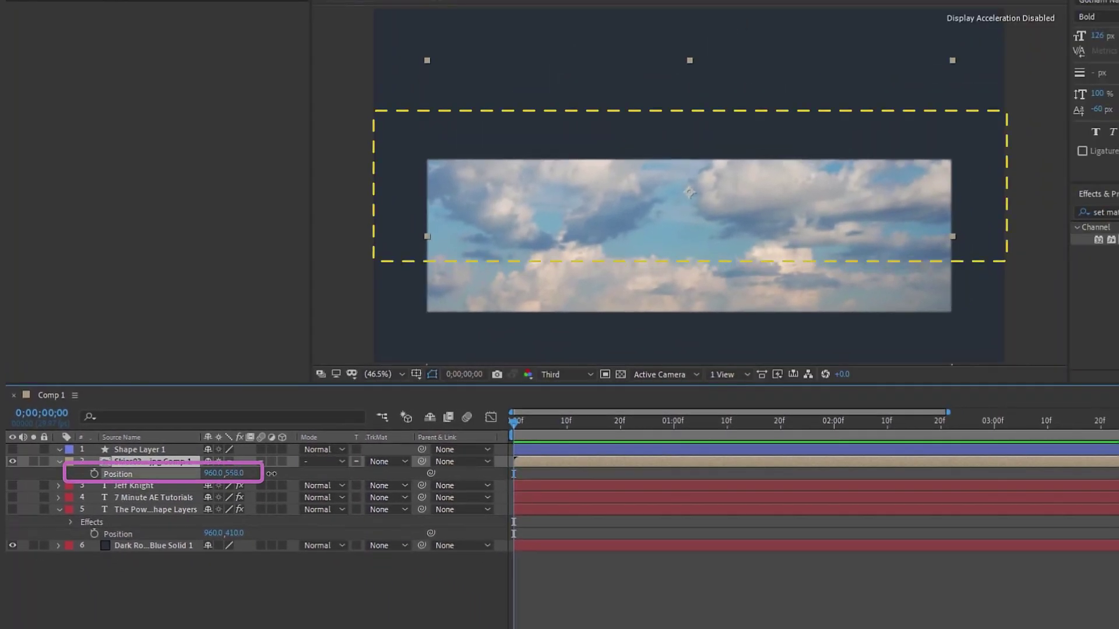
mouse_move(234, 474)
mouse_down()
mouse_move(245, 473)
mouse_move(222, 474)
mouse_up()
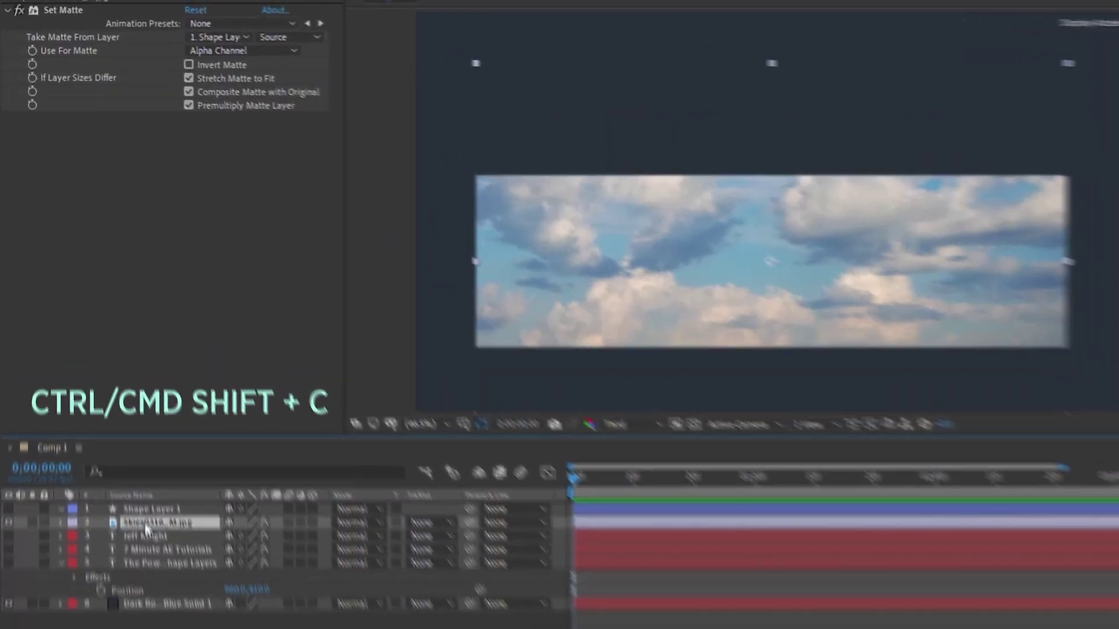
- Precompose again leaving attributes in Comp 1 and slide the sky so treetops line the band's bottom edge
key(ctrl+shift+c)
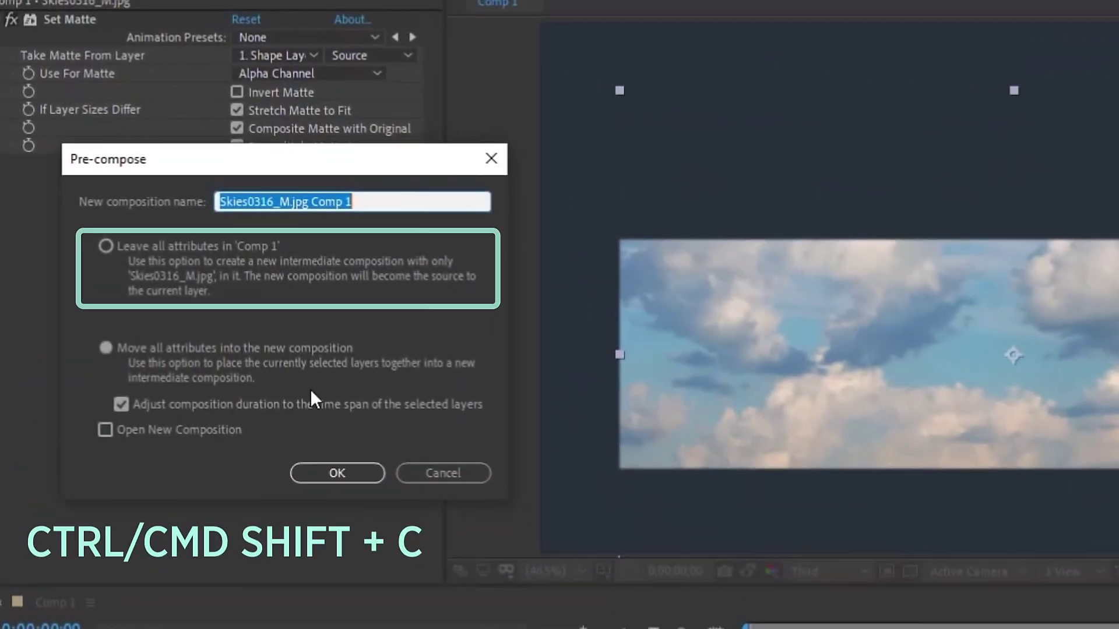
click(105, 245)
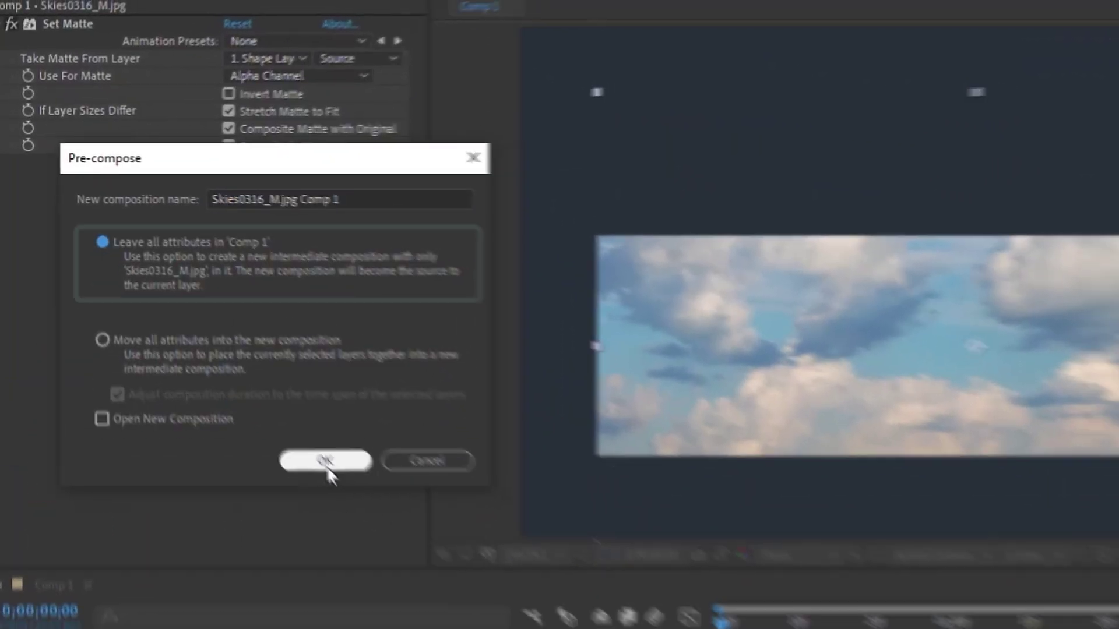
click(337, 473)
drag(175, 458, 182, 458)
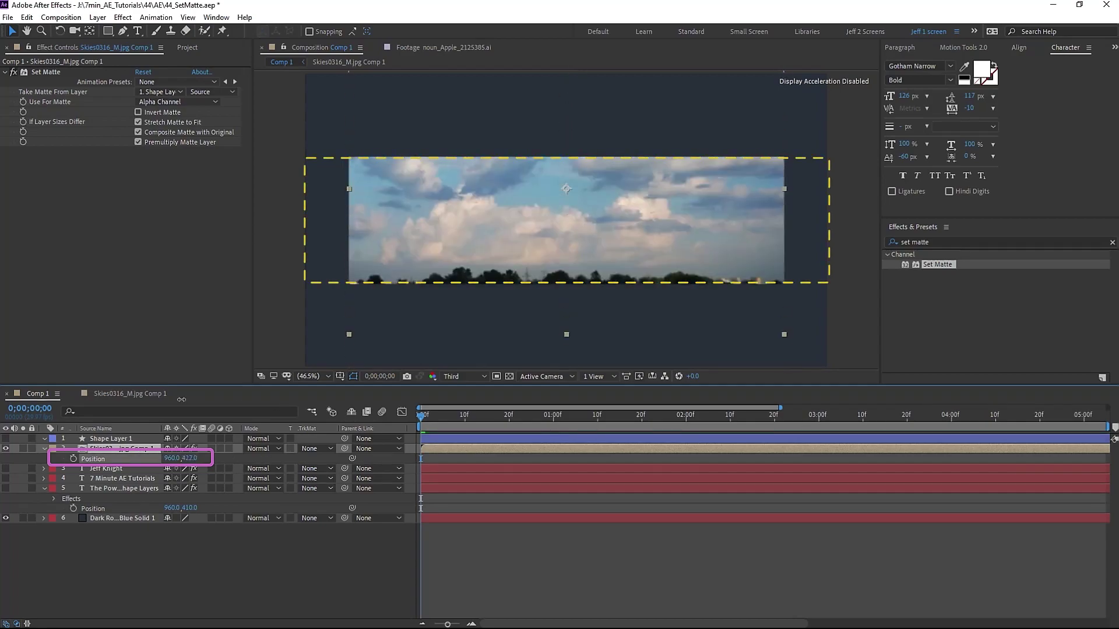